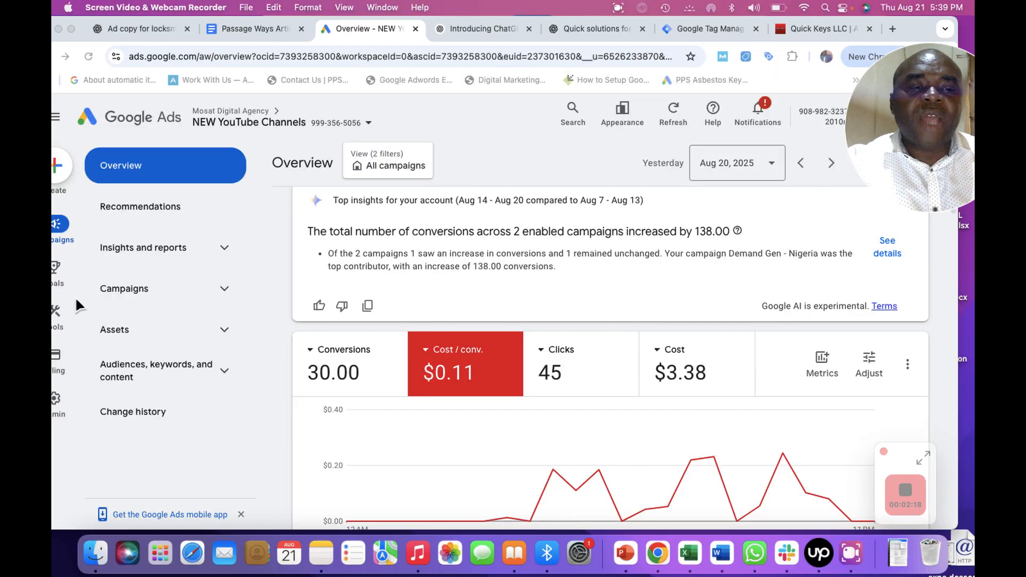
# Open the Conversions summary page of the Google Ads account.
pyautogui.moveTo(63, 286)
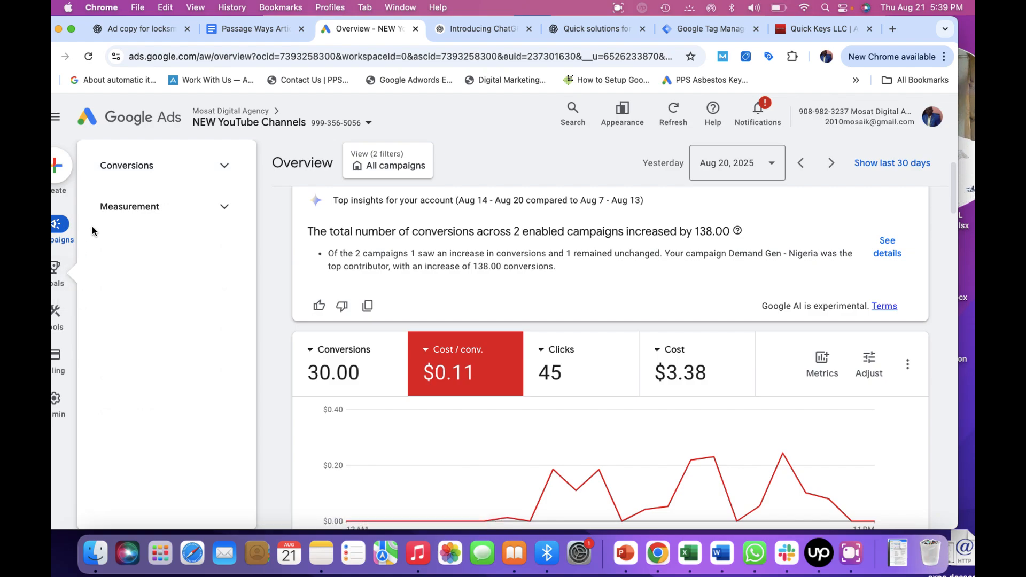
pyautogui.click(132, 170)
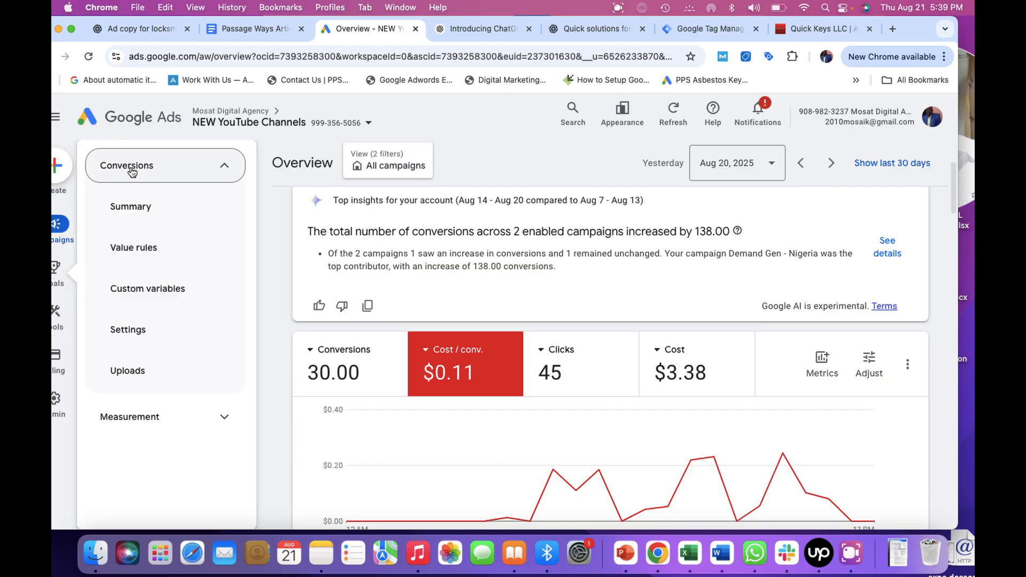
pyautogui.click(151, 216)
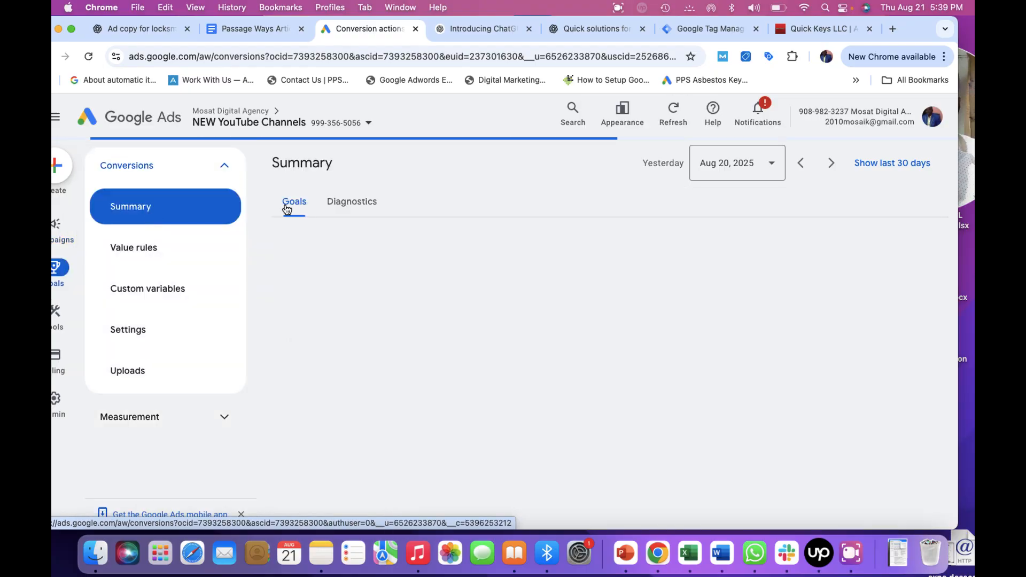
# Start creating a new conversion action from the goals summary.
pyautogui.click(850, 558)
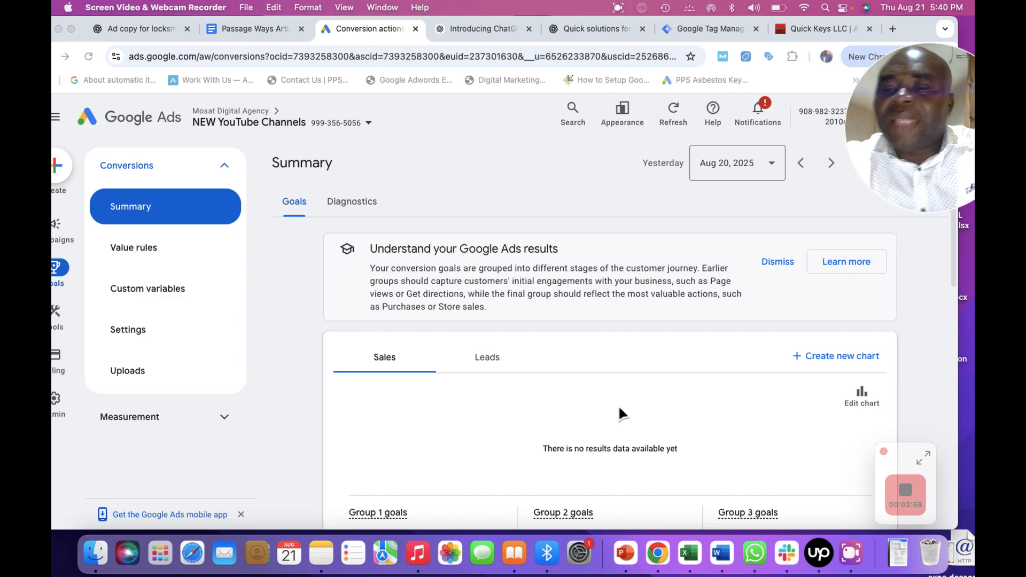
pyautogui.click(953, 276)
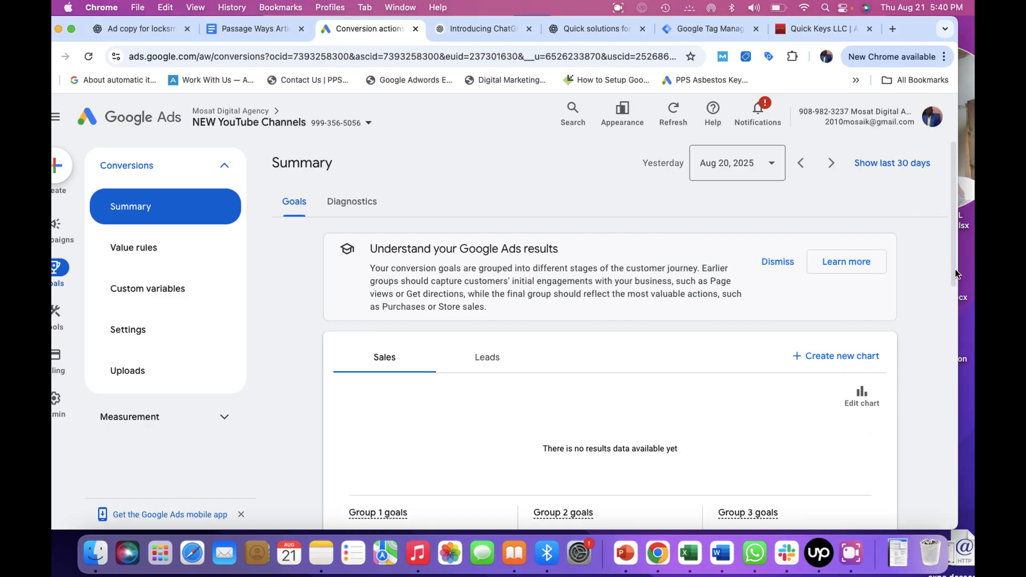
pyautogui.scroll(-1, 956, 293)
pyautogui.scroll(-10, 960, 307)
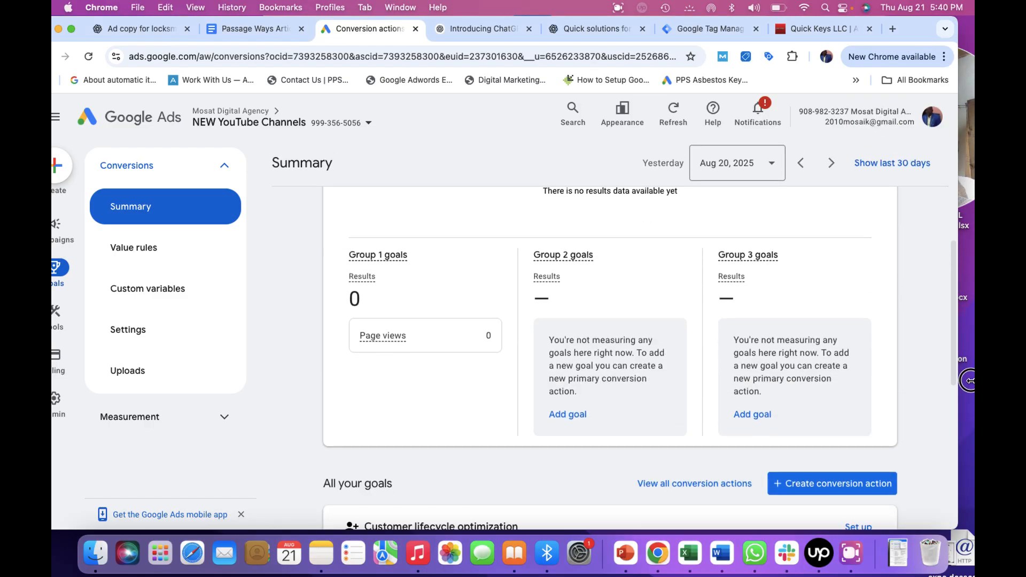
pyautogui.scroll(-2, 971, 420)
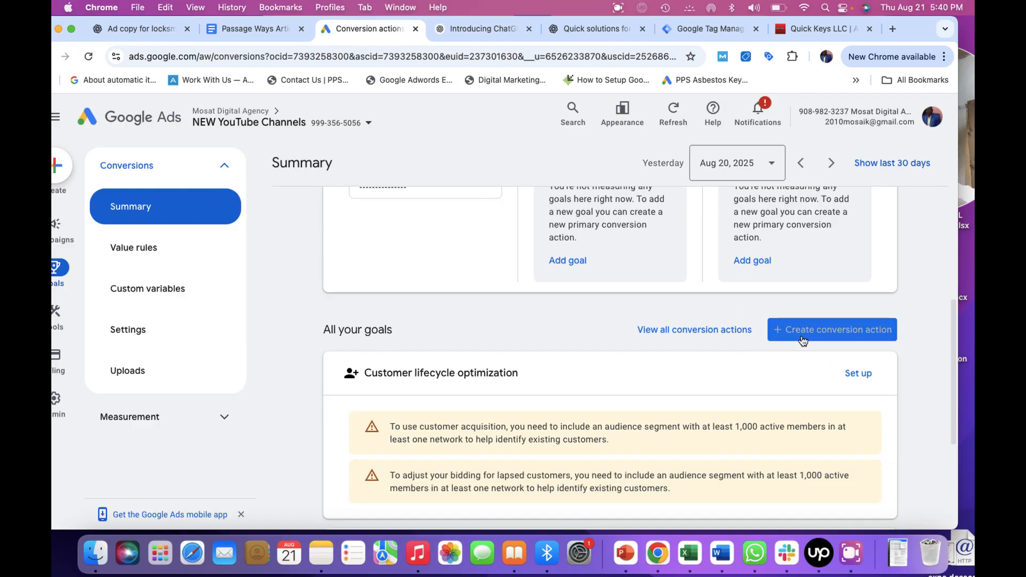
pyautogui.click(819, 338)
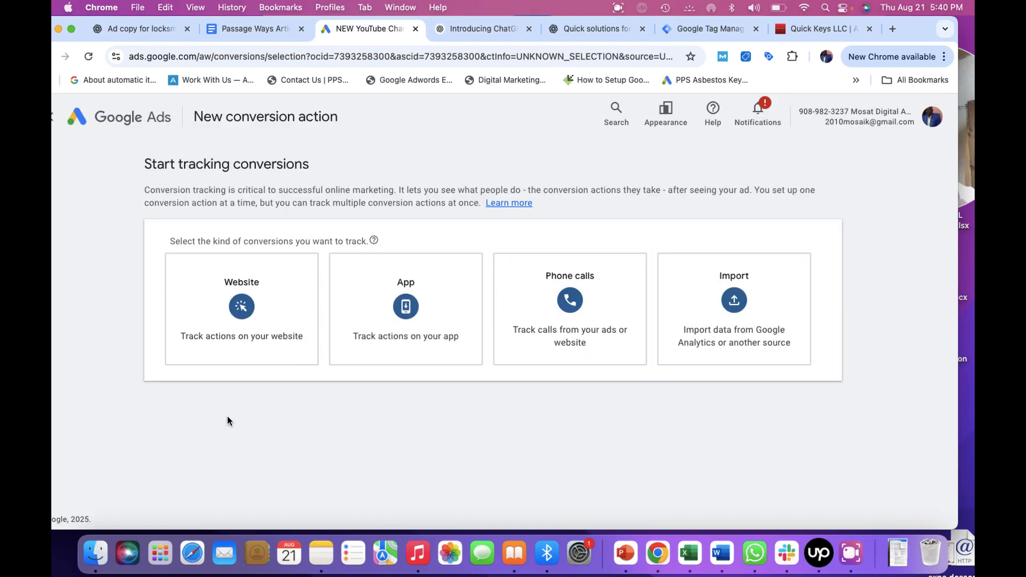
# Switch to the Quick Keys LLC website tab to review it, then return to the new conversion action page.
pyautogui.click(855, 554)
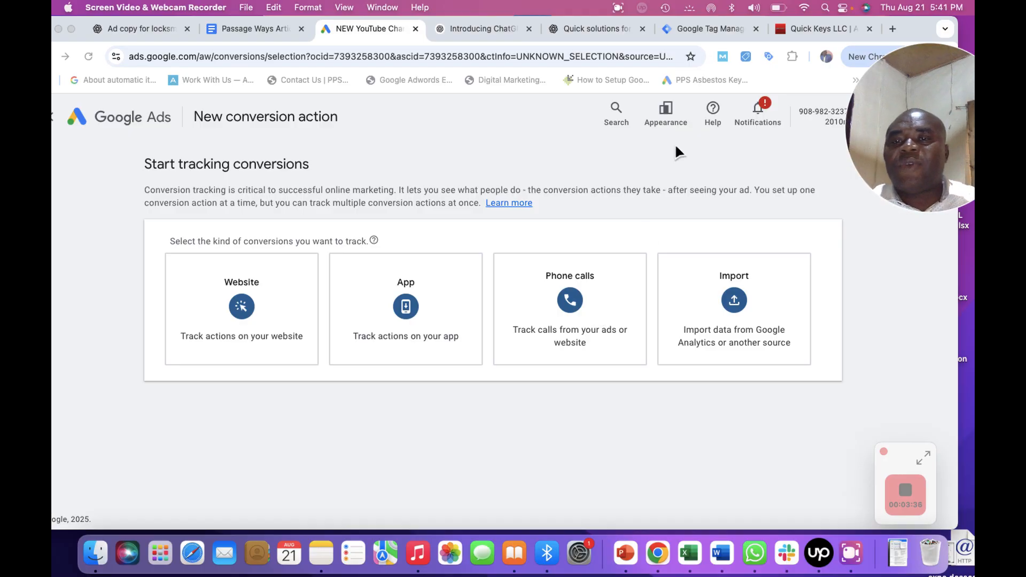
pyautogui.click(794, 31)
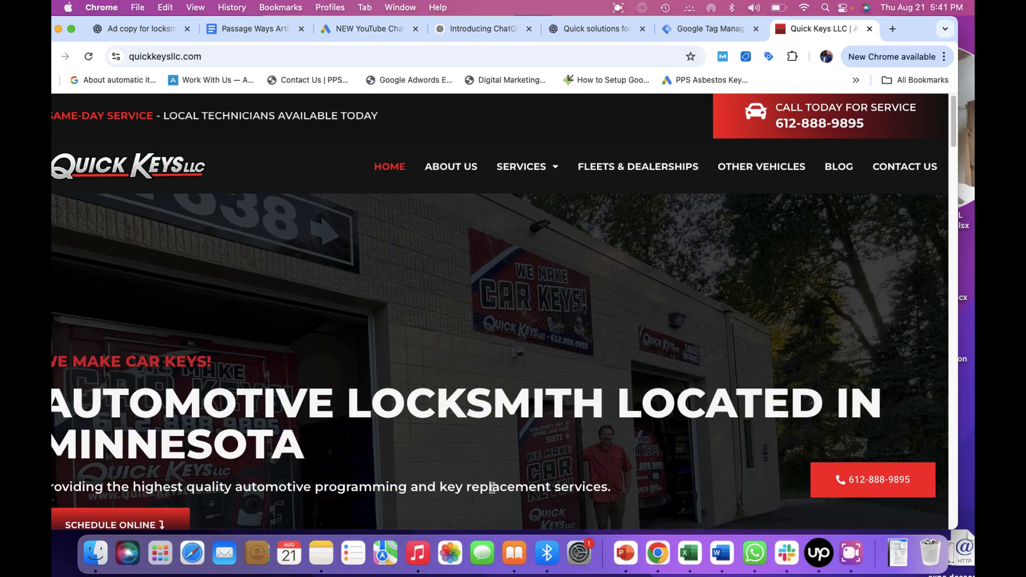
pyautogui.click(850, 553)
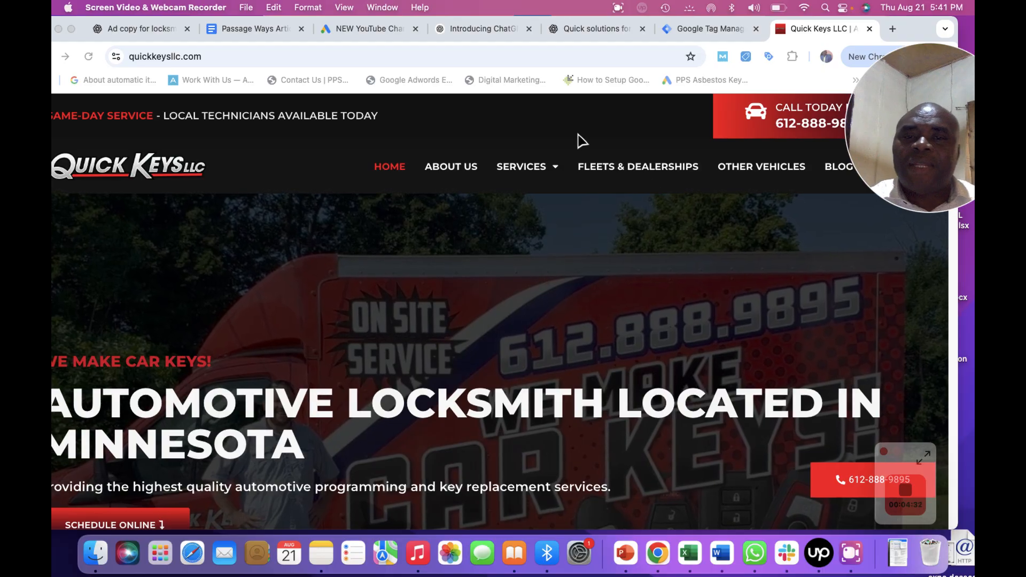
pyautogui.click(346, 30)
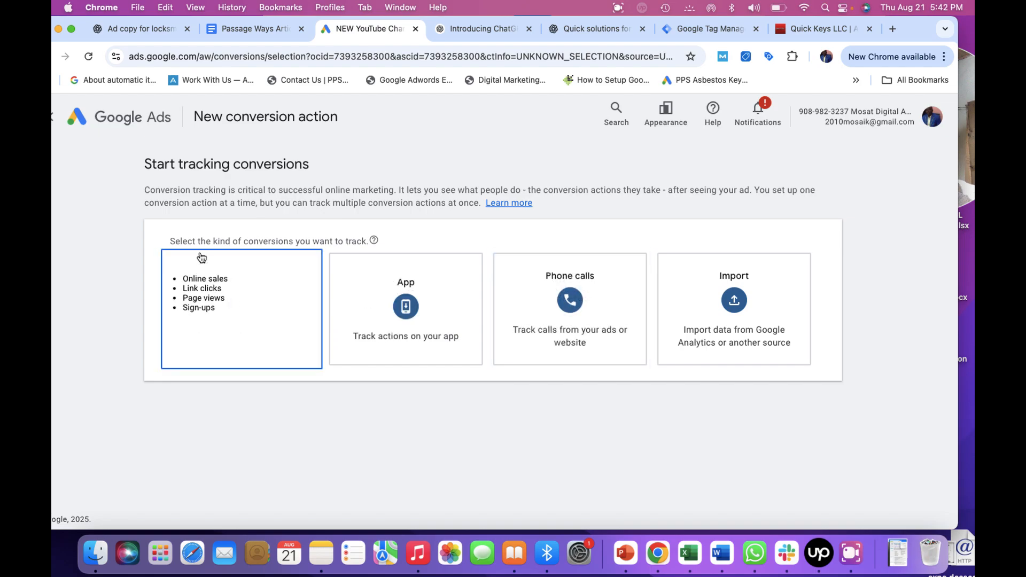
# Choose Phone calls as the kind of conversion to track.
pyautogui.click(576, 328)
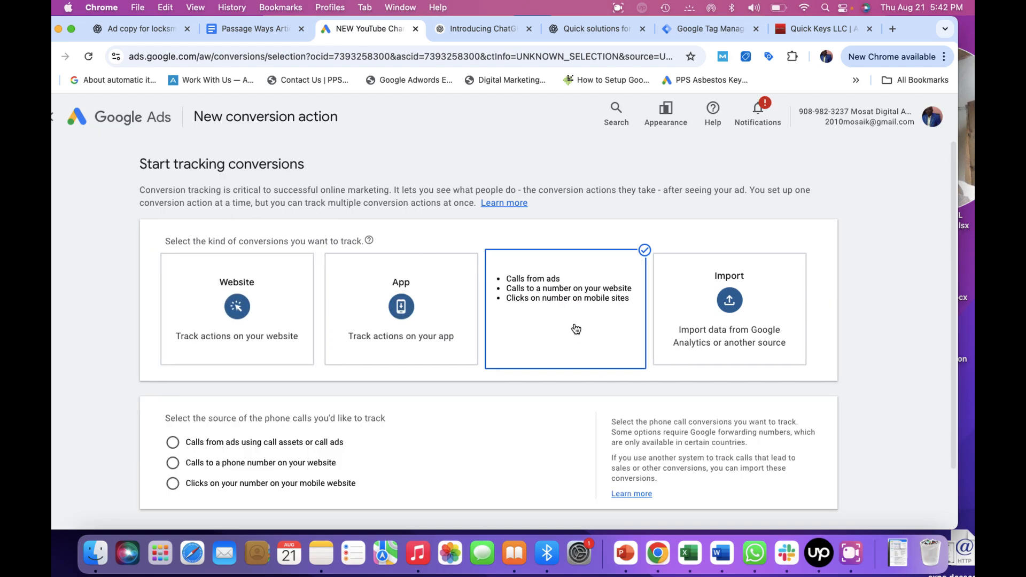
pyautogui.moveTo(953, 262); pyautogui.dragTo(956, 362)
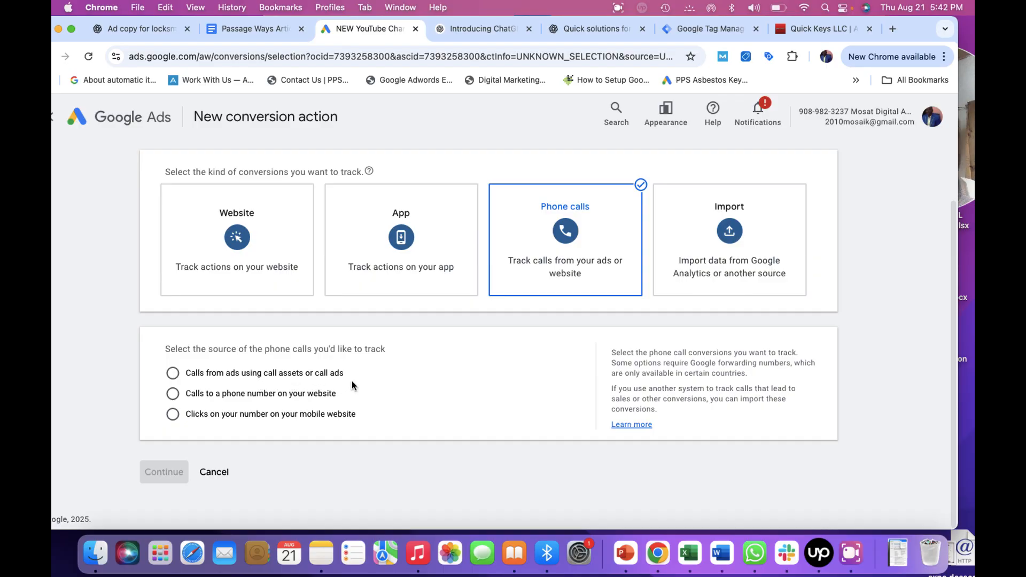
pyautogui.click(850, 553)
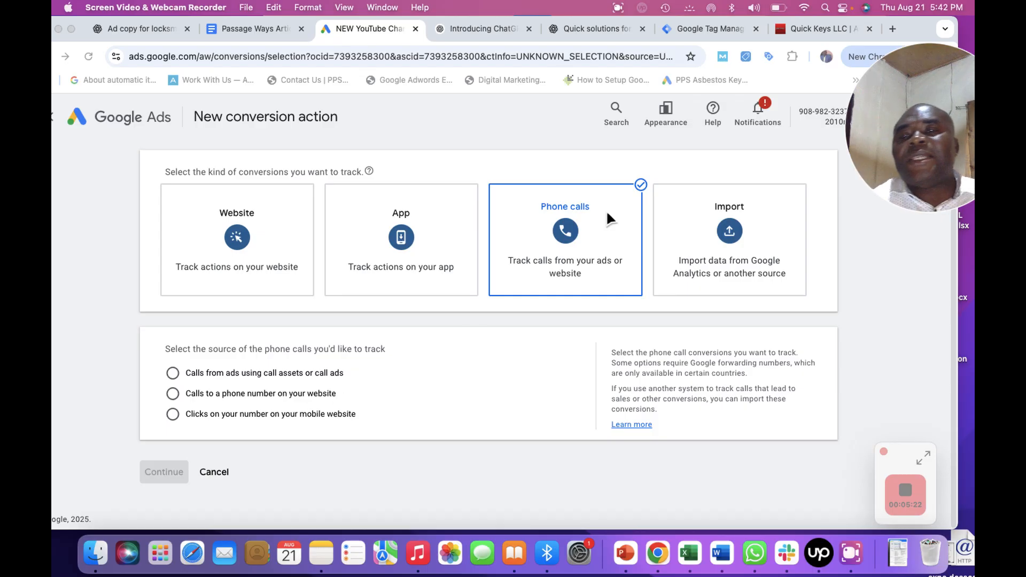
# Look over the phone number on the Quick Keys LLC website, then return to the conversion setup.
pyautogui.click(805, 30)
pyautogui.click(800, 28)
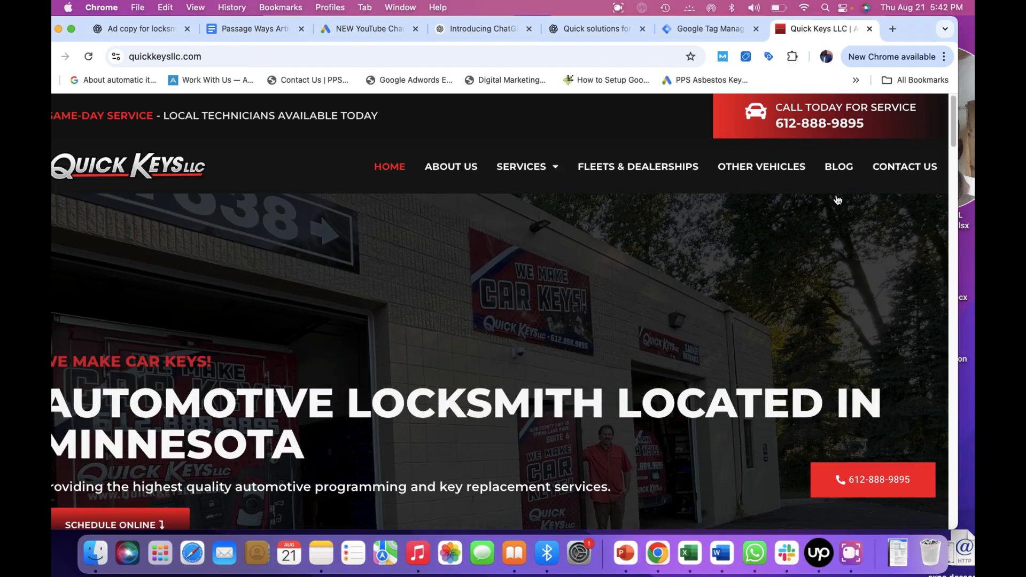
pyautogui.click(855, 570)
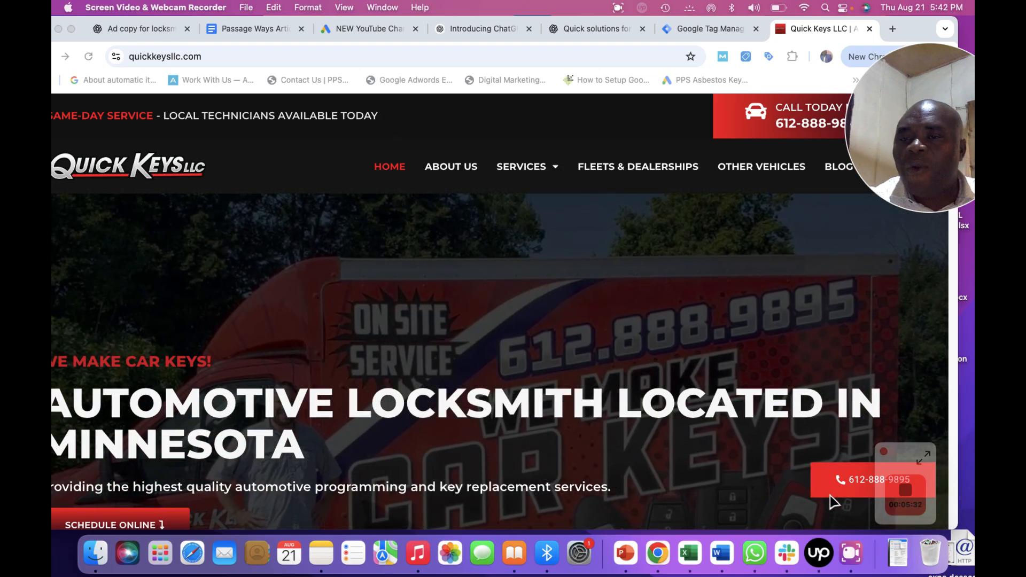
pyautogui.click(788, 452)
pyautogui.click(857, 562)
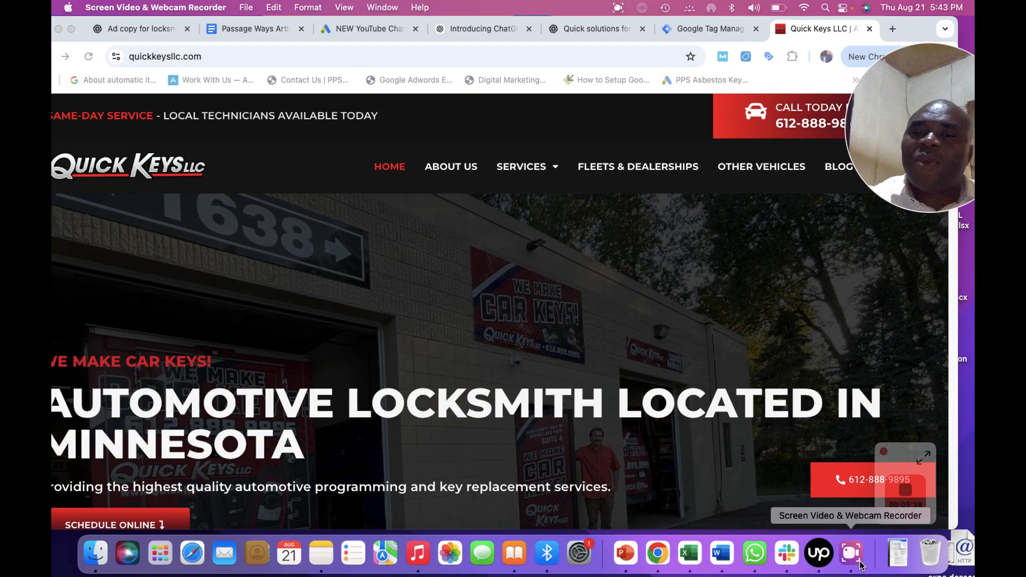
pyautogui.click(360, 23)
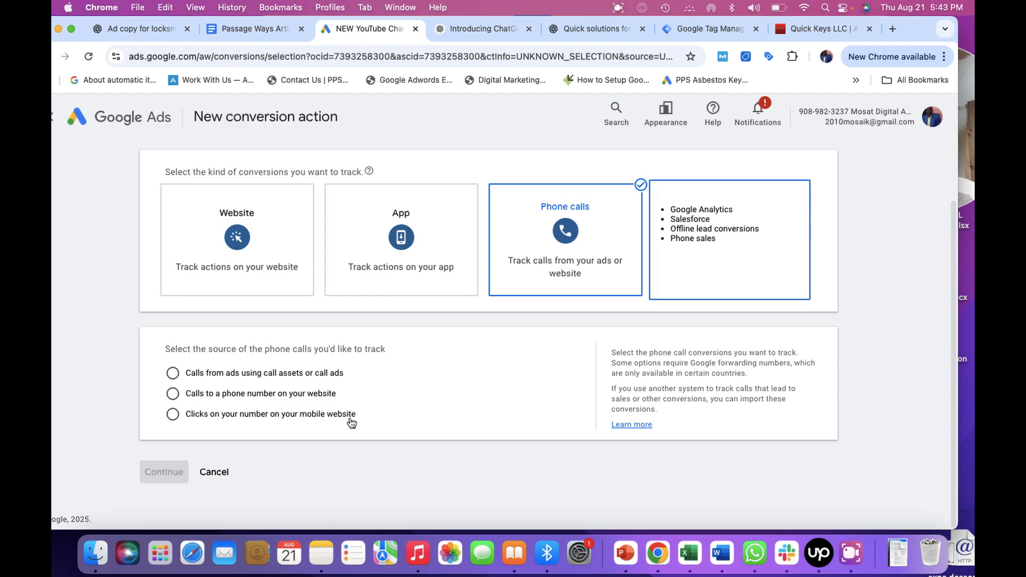
# Select calls to a phone number on your website as the call source and continue.
pyautogui.click(850, 553)
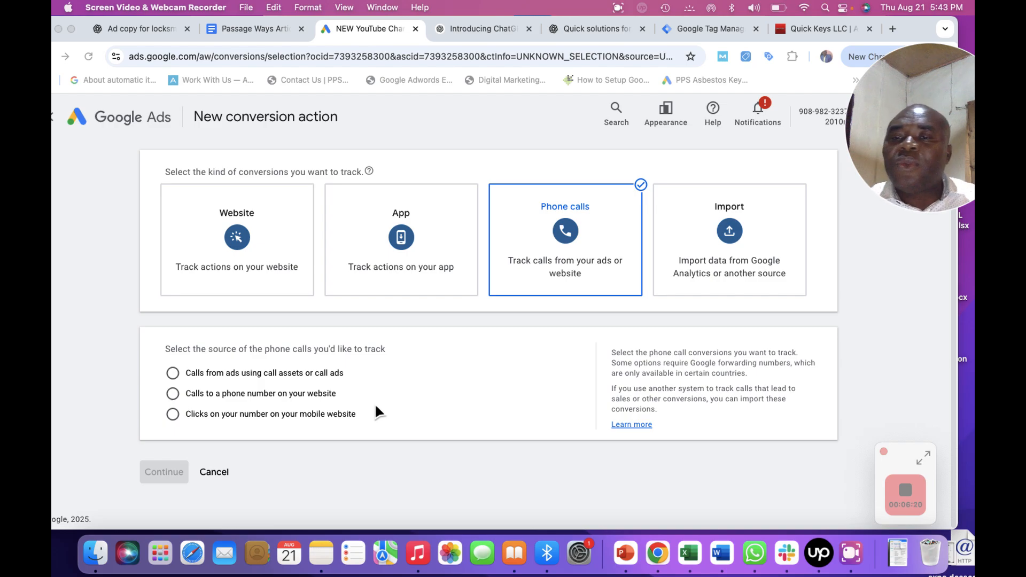
pyautogui.click(173, 394)
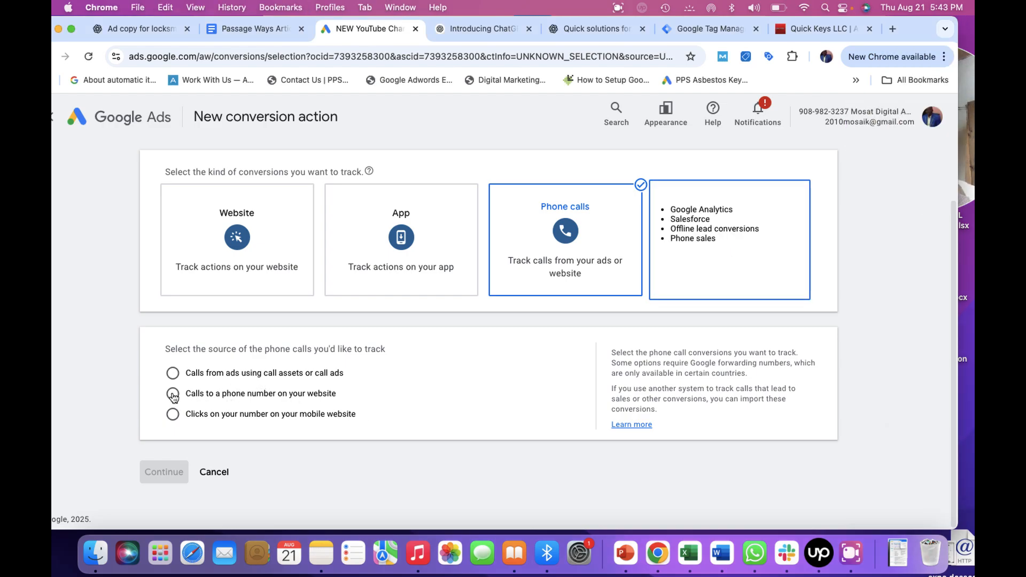
pyautogui.click(173, 395)
pyautogui.click(165, 475)
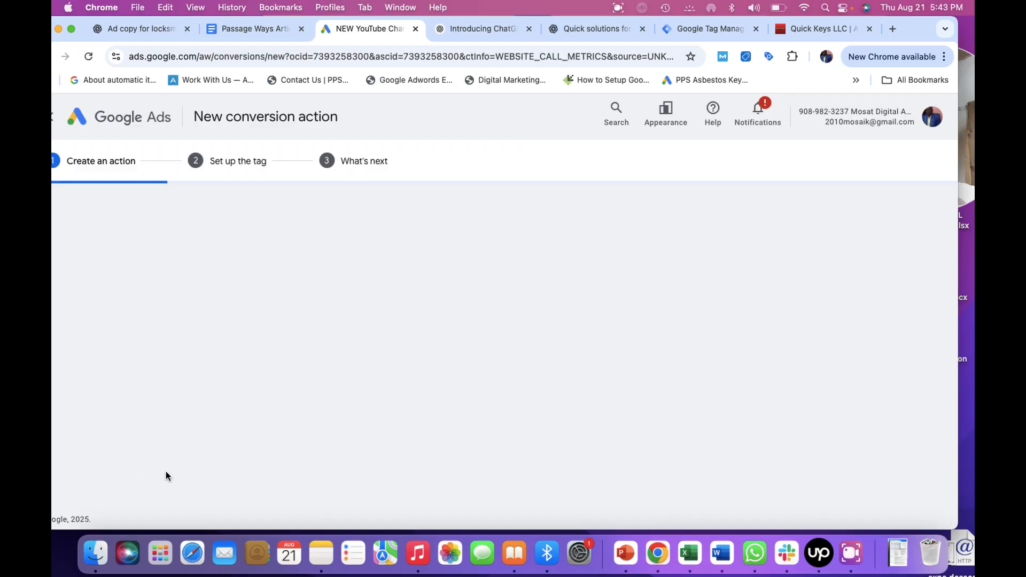
# Name the conversion action Test Phone Tracking.
pyautogui.click(856, 565)
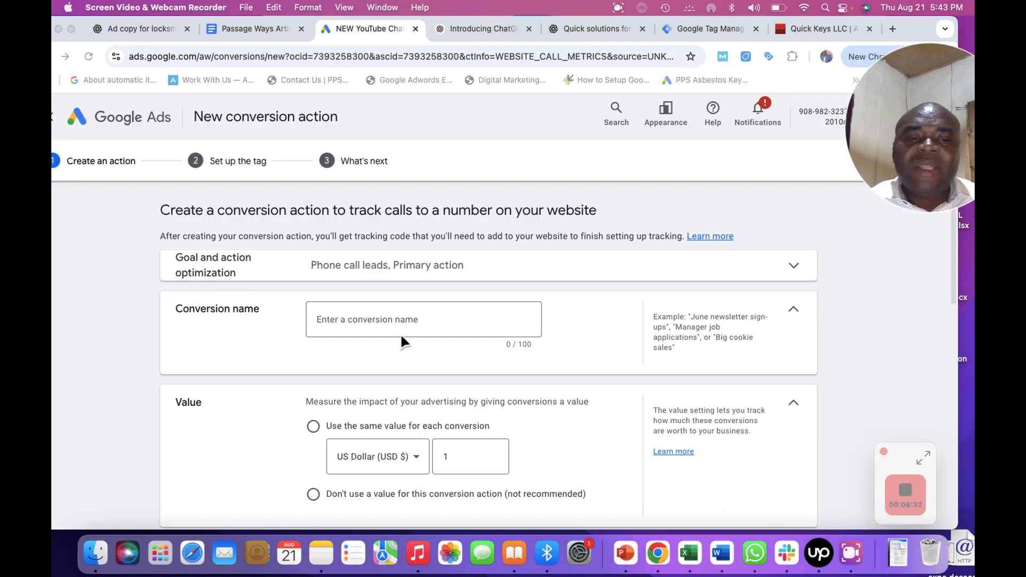
pyautogui.click(348, 313)
pyautogui.click(345, 322)
pyautogui.click(336, 320)
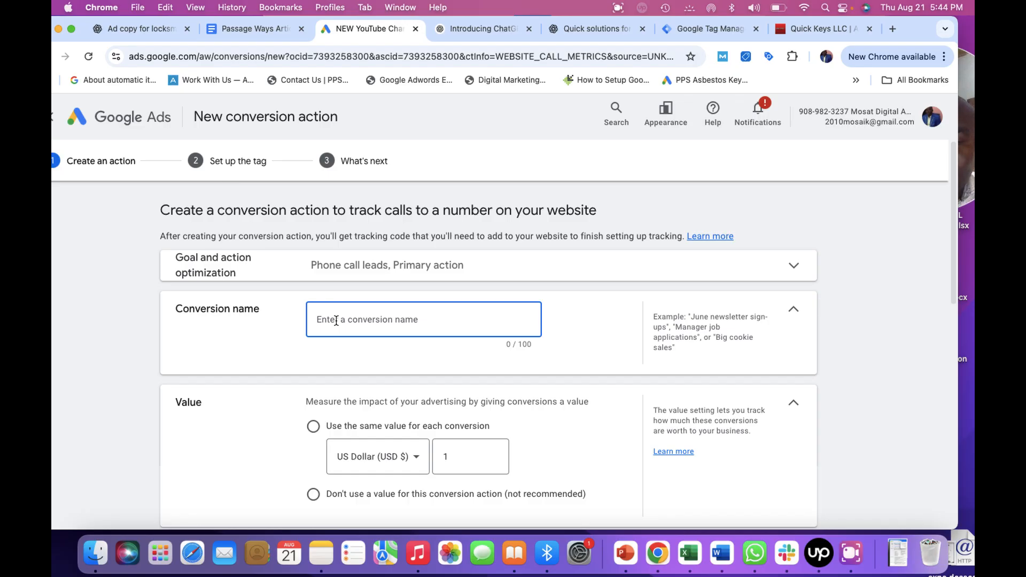
pyautogui.write('Tes')
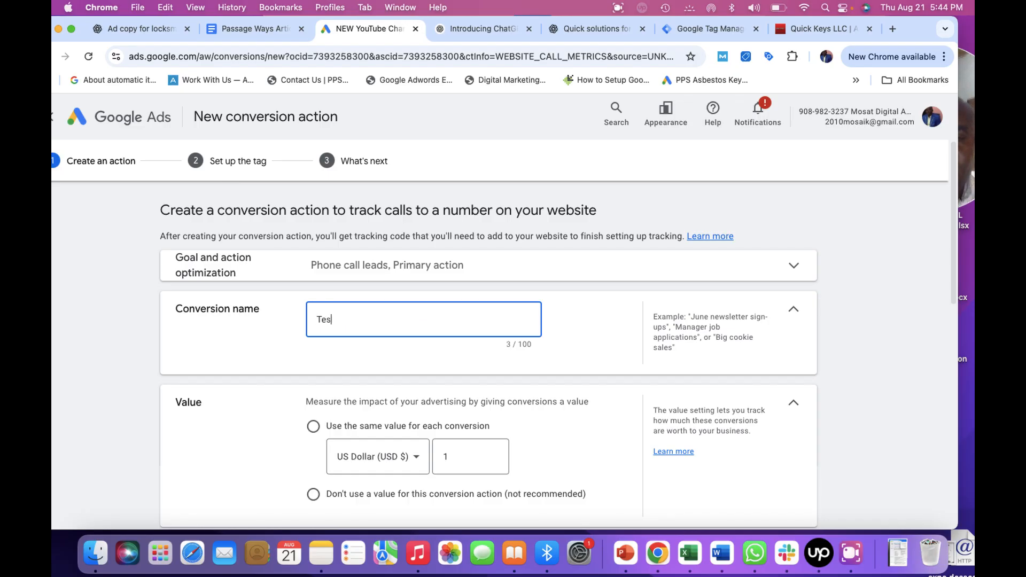
pyautogui.write('t Phone Tracking')
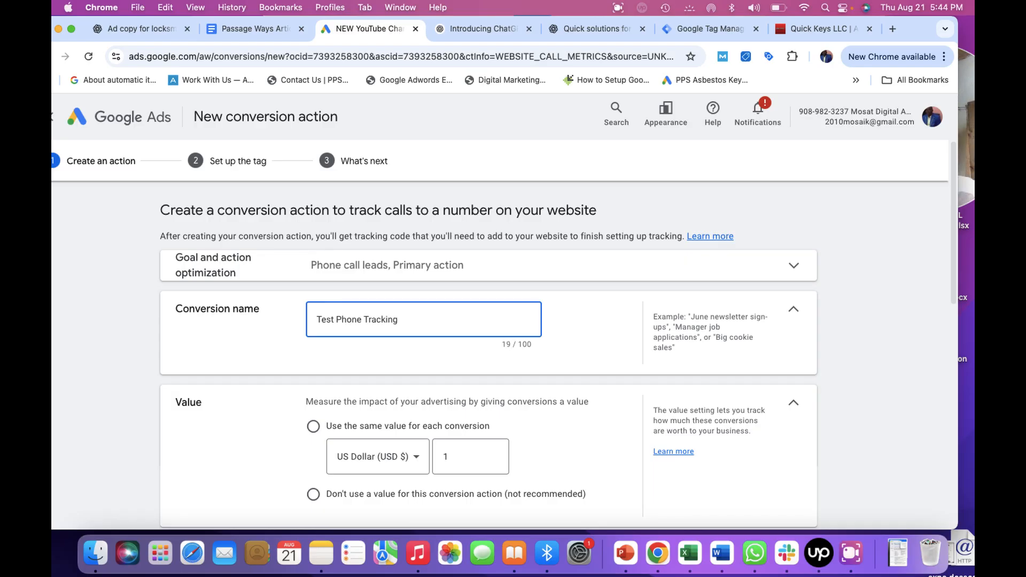
# Check the Quick Keys LLC website again and come back to the conversion form.
pyautogui.click(851, 569)
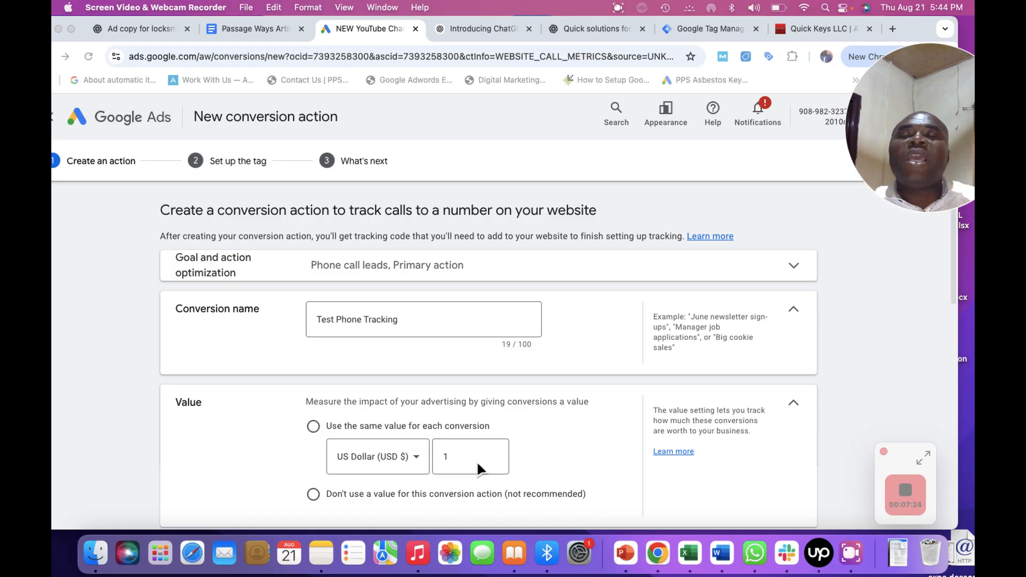
pyautogui.click(806, 24)
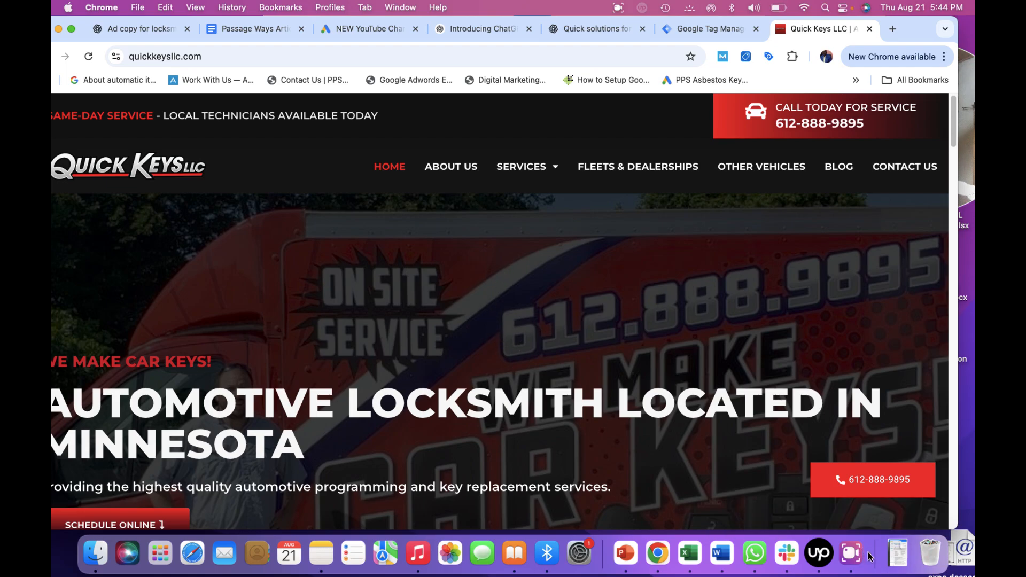
pyautogui.click(850, 552)
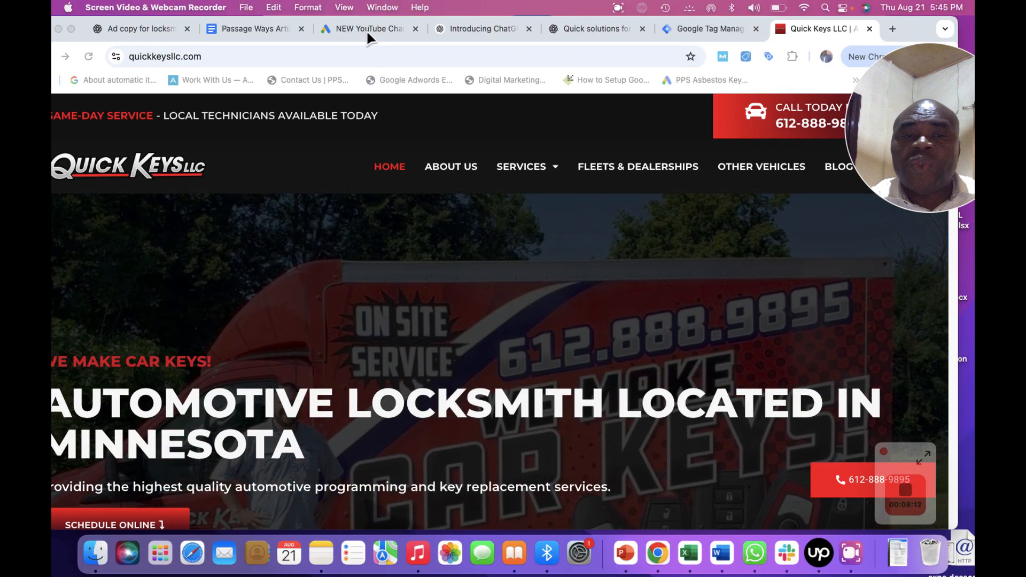
pyautogui.click(367, 30)
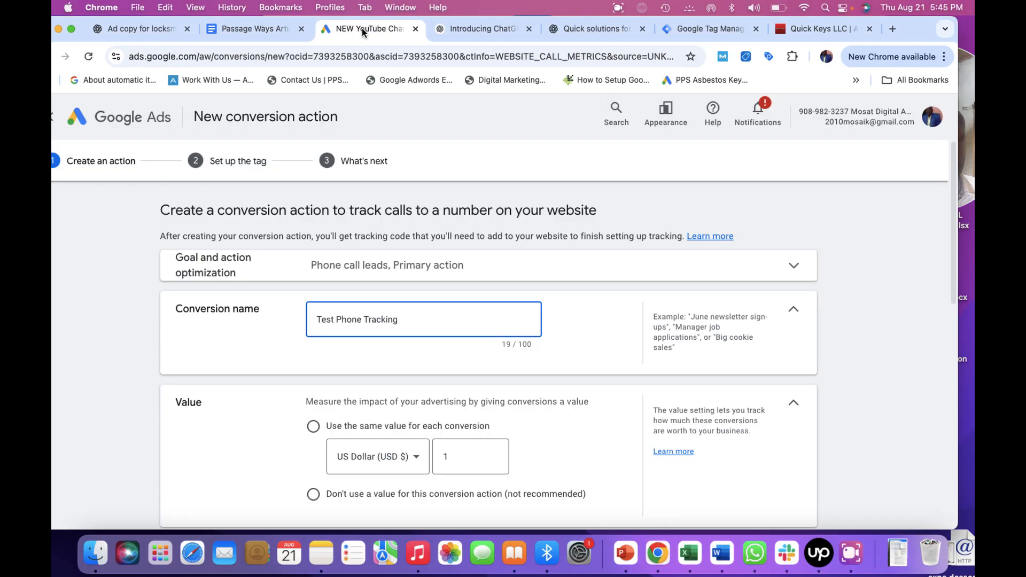
# Use the same value for each conversion and set it to 100 US dollars.
pyautogui.click(462, 459)
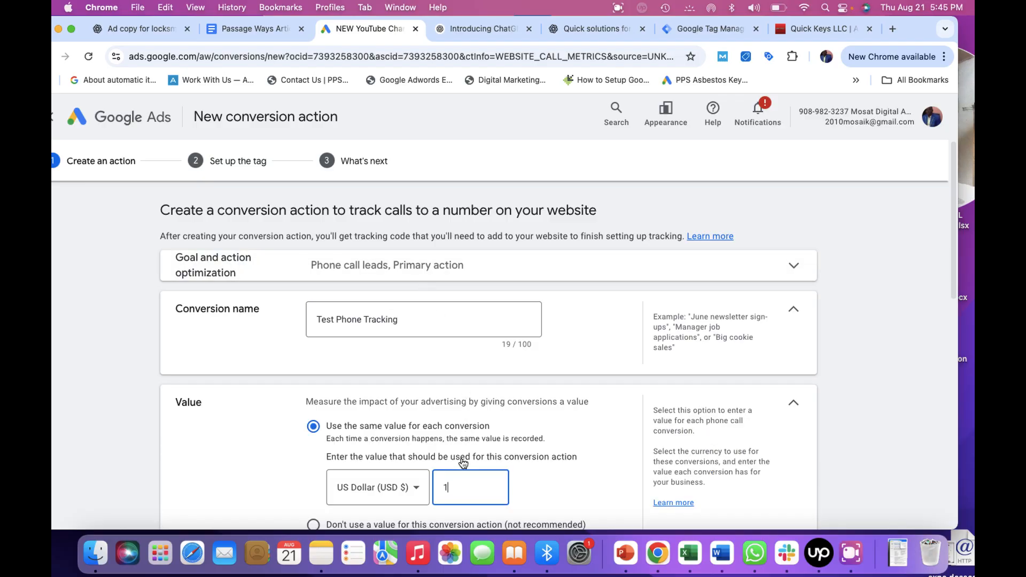
pyautogui.moveTo(954, 274); pyautogui.dragTo(954, 335)
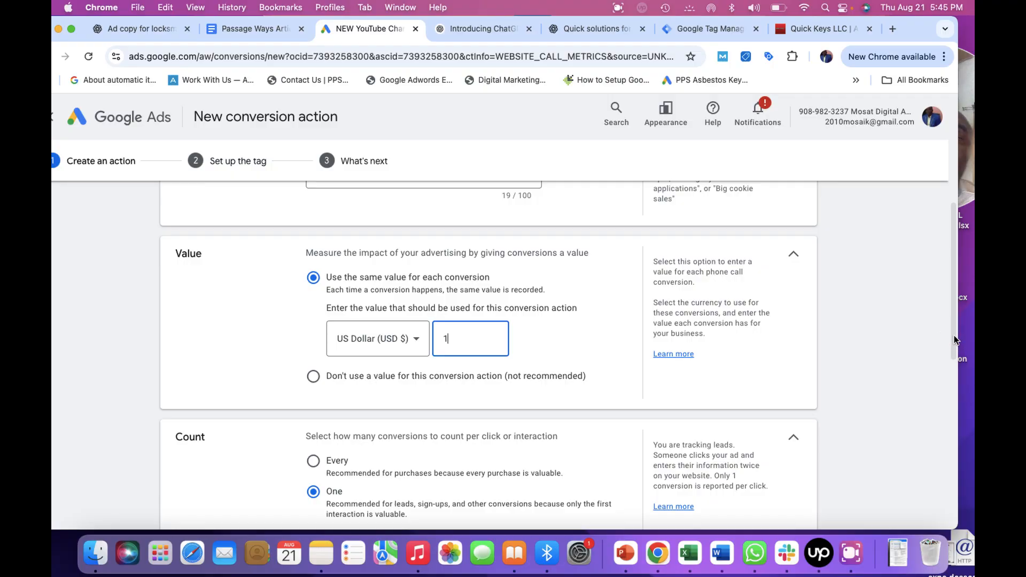
pyautogui.click(842, 560)
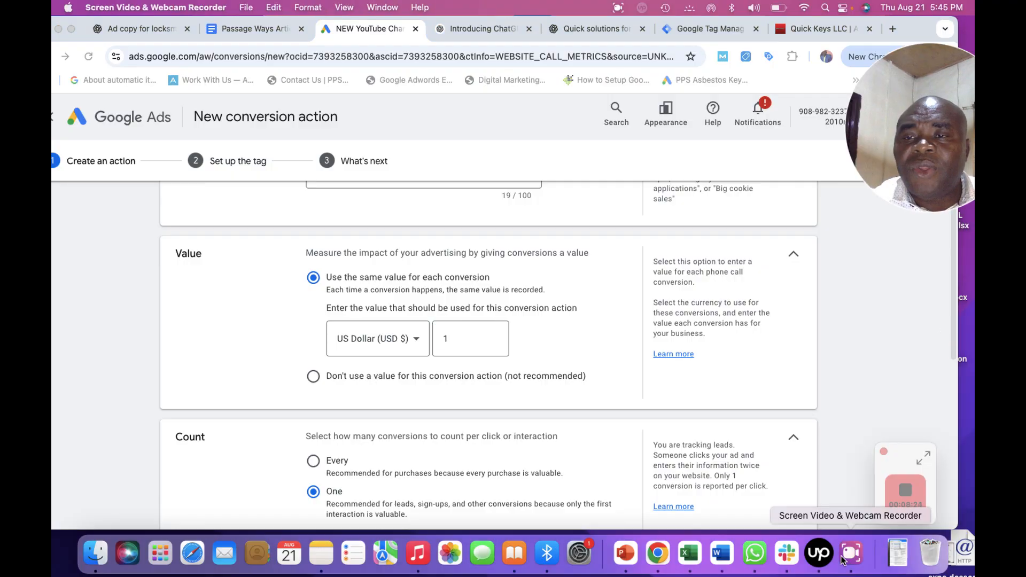
pyautogui.click(452, 331)
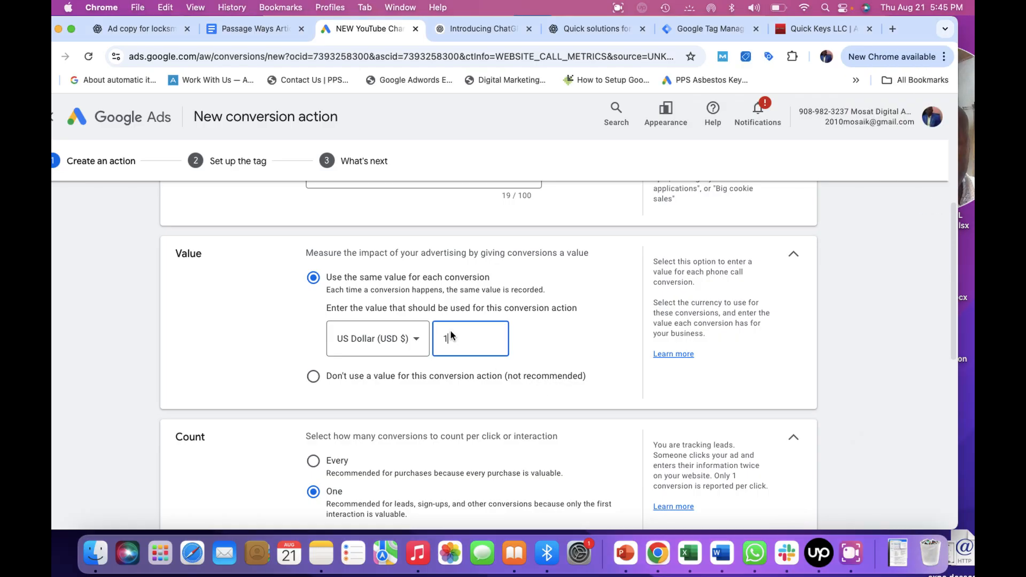
pyautogui.write('00')
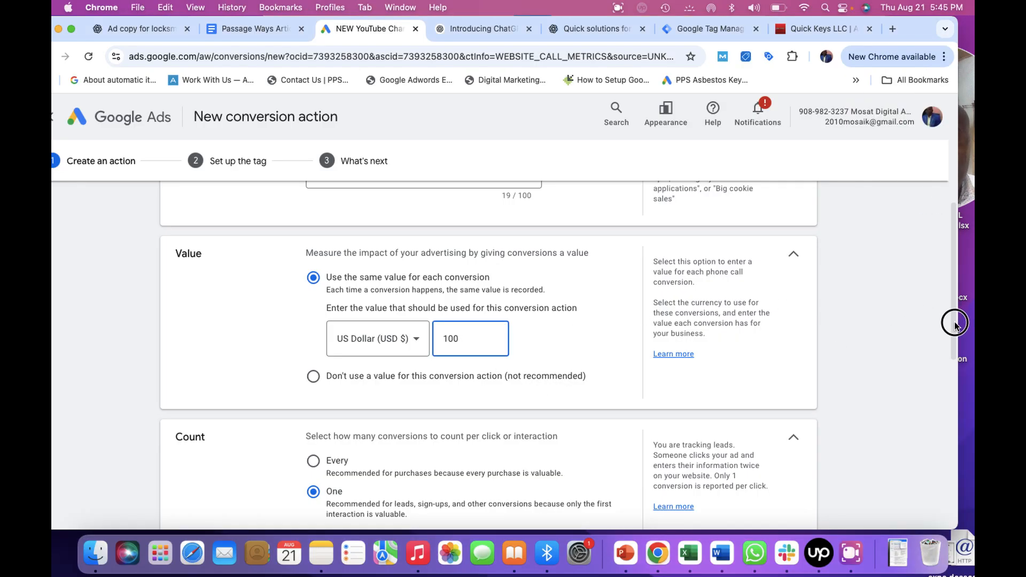
pyautogui.scroll(-3, 955, 324)
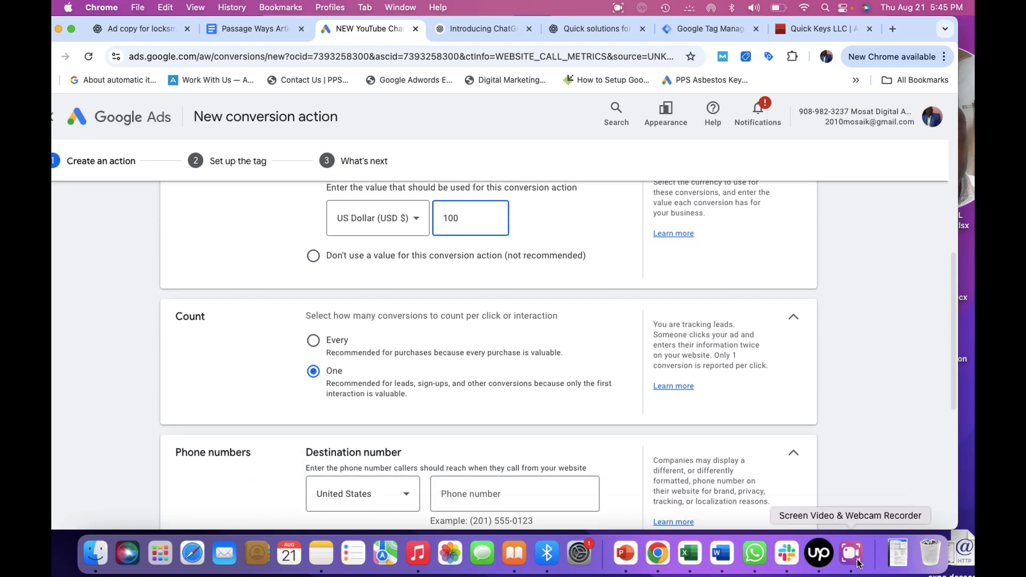
pyautogui.click(857, 554)
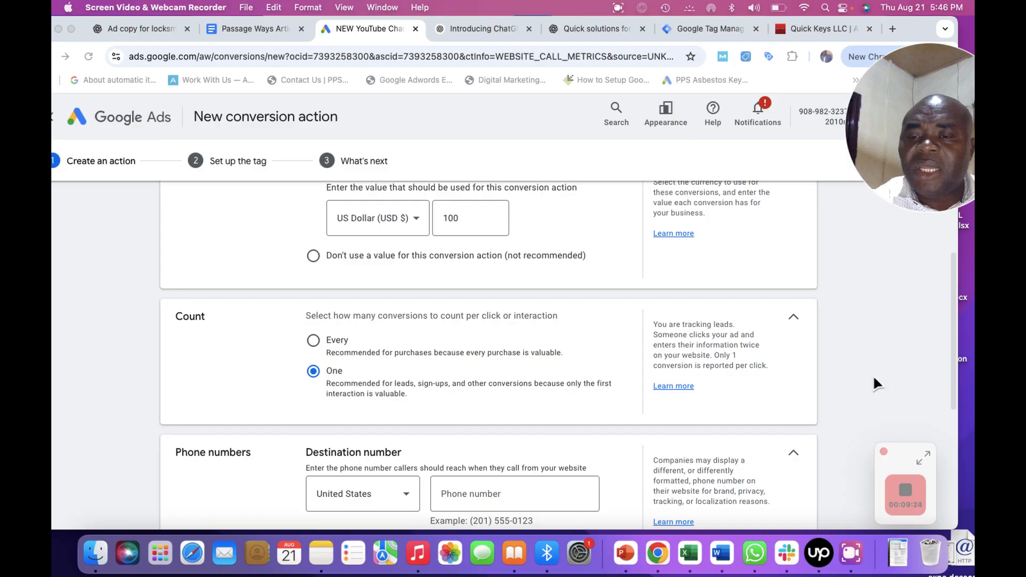
pyautogui.click(819, 406)
pyautogui.scroll(-3, 954, 364)
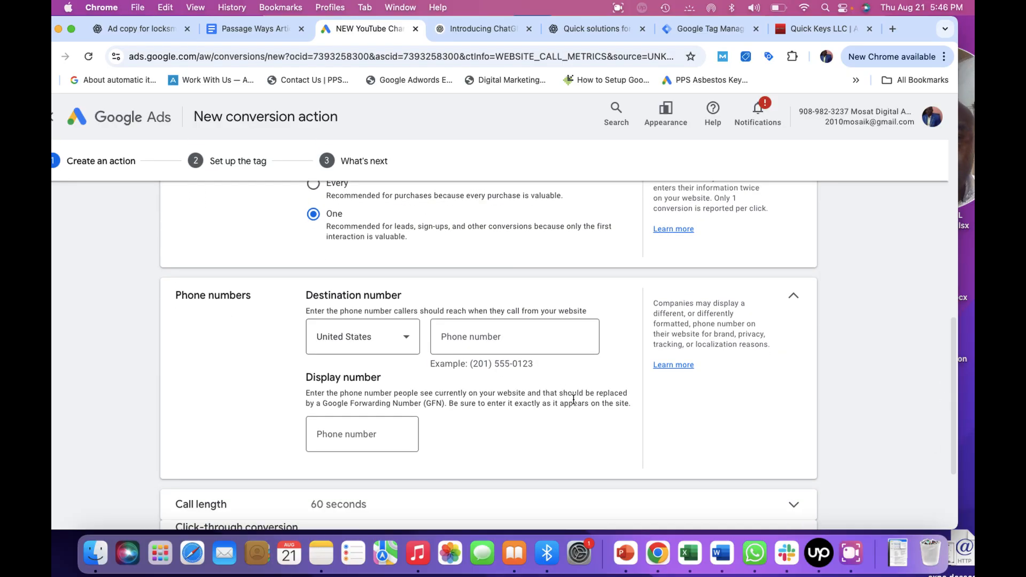
pyautogui.click(857, 571)
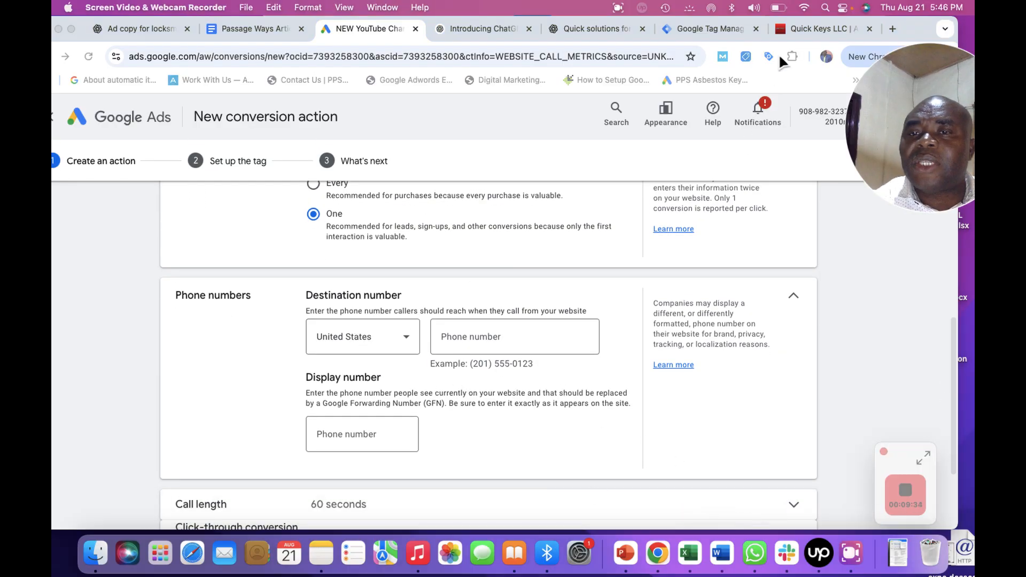
# Copy the phone number from the Quick Keys LLC website footer and paste it as the destination number.
pyautogui.click(793, 29)
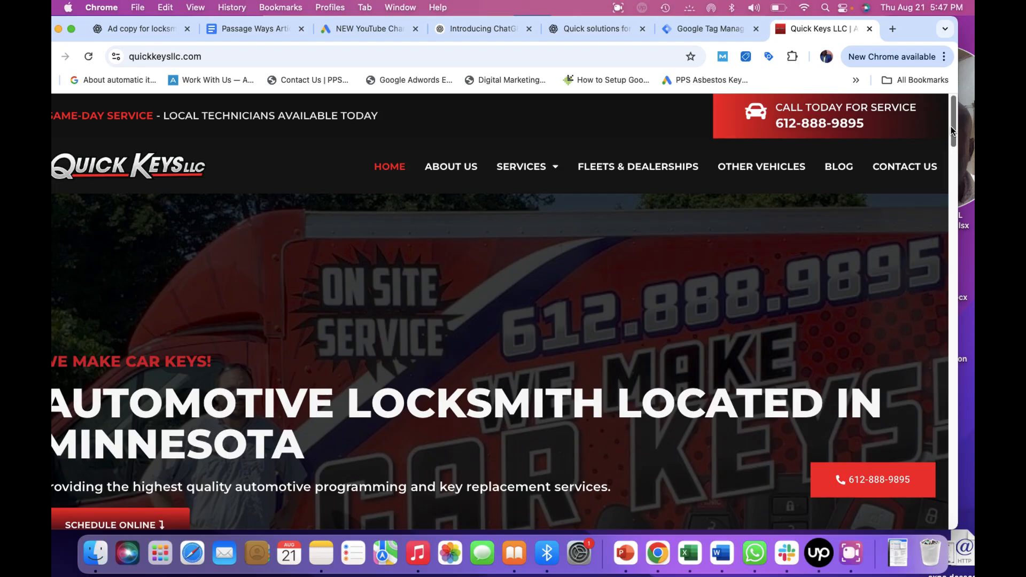
pyautogui.moveTo(951, 126); pyautogui.dragTo(927, 513)
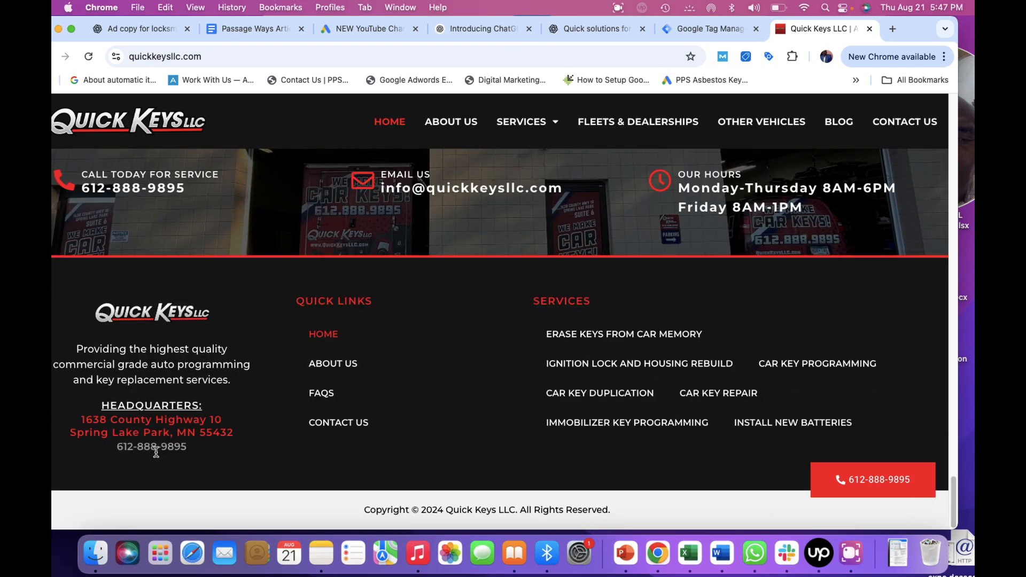
pyautogui.moveTo(113, 447); pyautogui.dragTo(197, 447)
pyautogui.press('super+c')
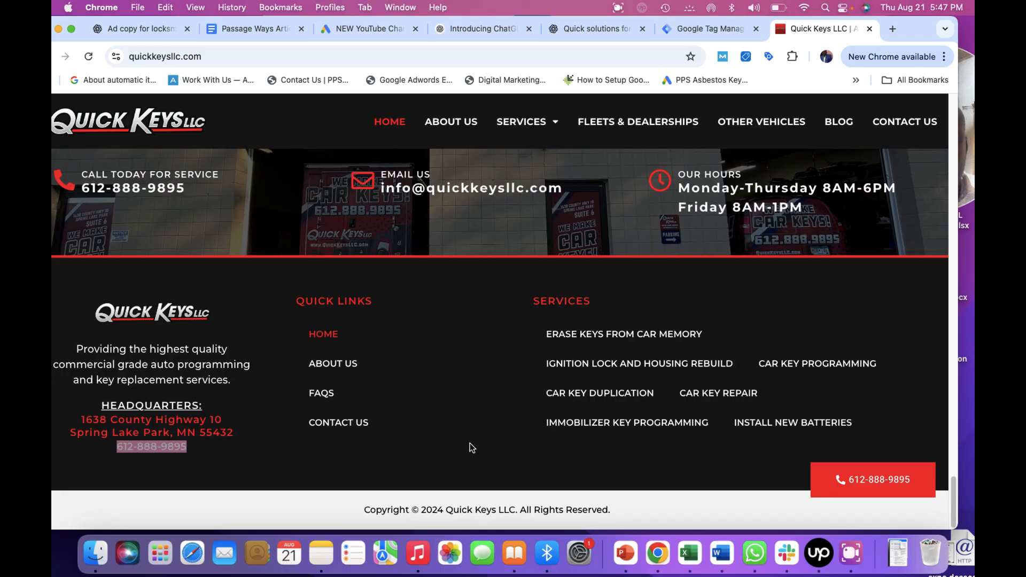
pyautogui.click(357, 29)
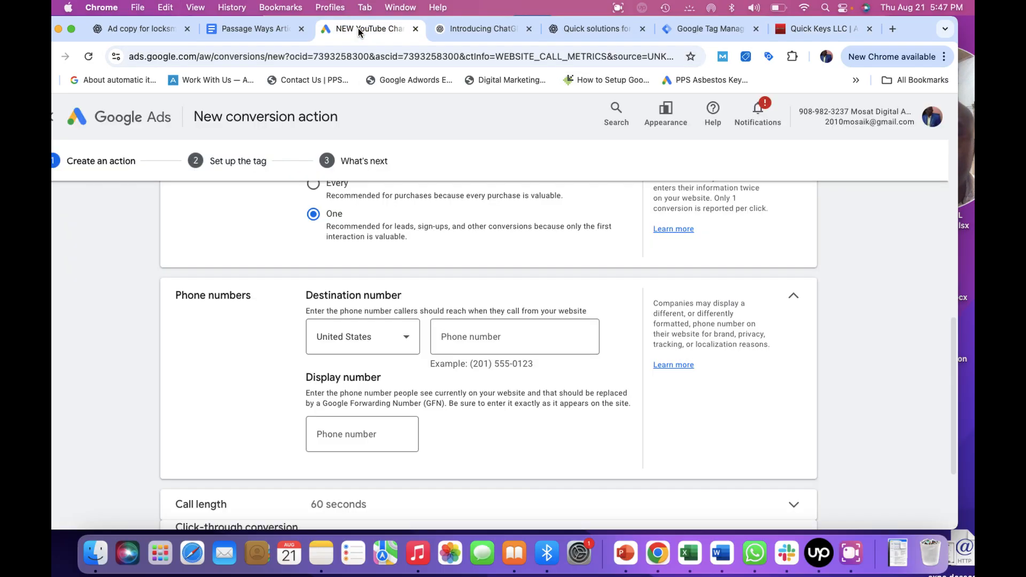
pyautogui.click(486, 337)
pyautogui.press('super+v')
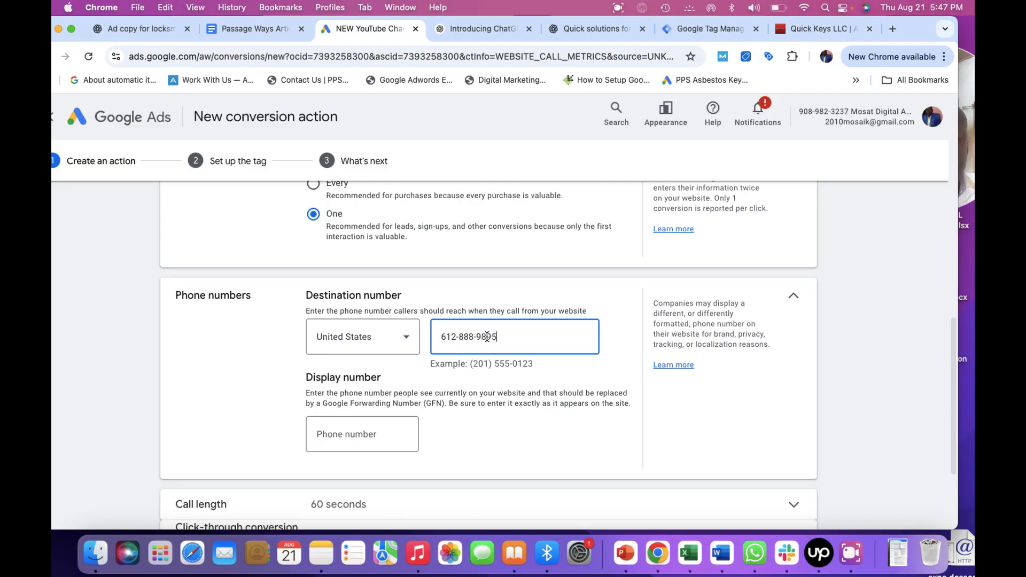
# Paste the same website phone number into the display number field.
pyautogui.click(851, 565)
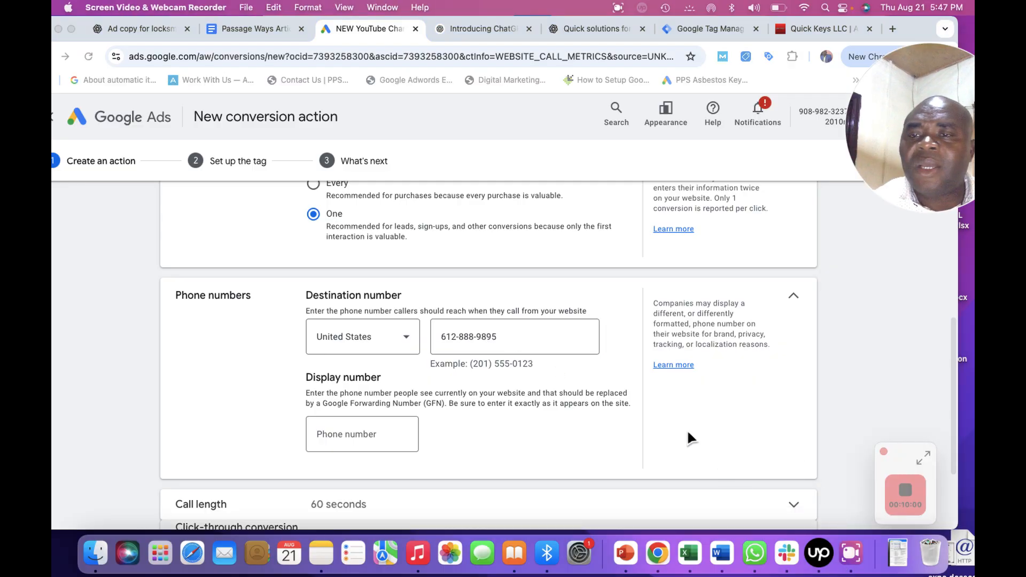
pyautogui.click(357, 434)
pyautogui.click(345, 433)
pyautogui.press('super+v')
pyautogui.click(849, 565)
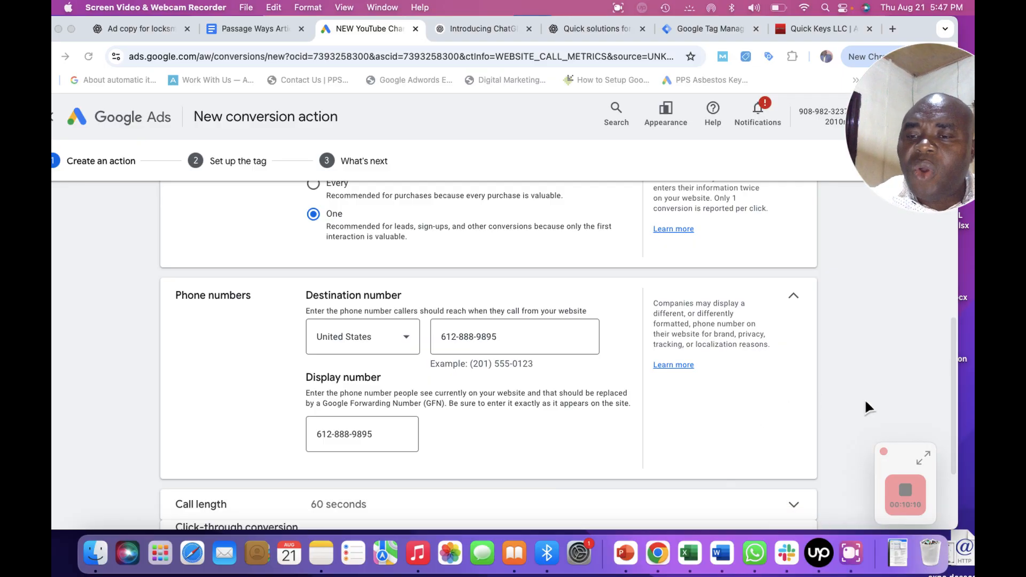
# Set the minimum call length to 30 seconds and create the conversion action.
pyautogui.moveTo(953, 392); pyautogui.dragTo(952, 461)
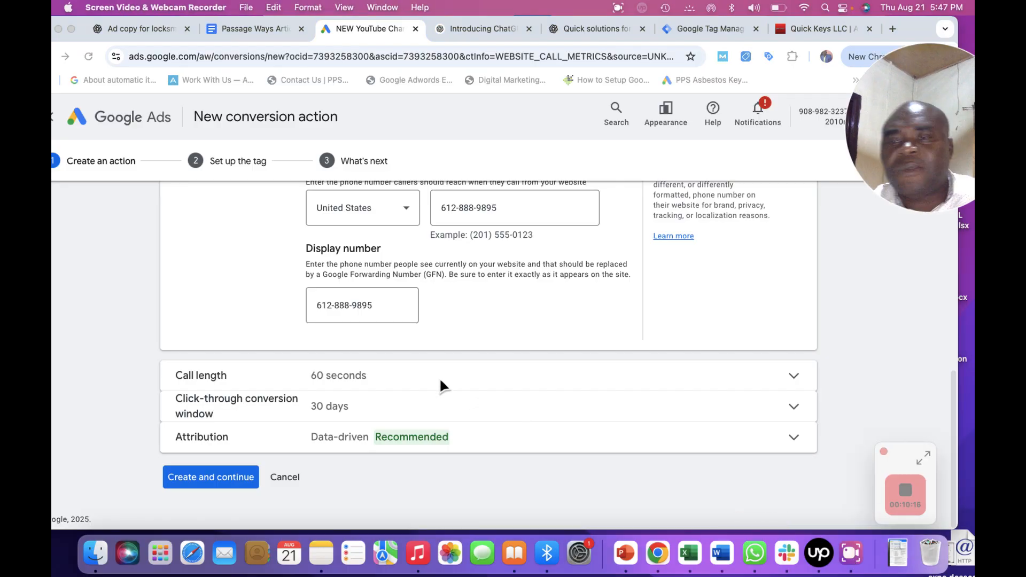
pyautogui.click(328, 373)
pyautogui.click(353, 378)
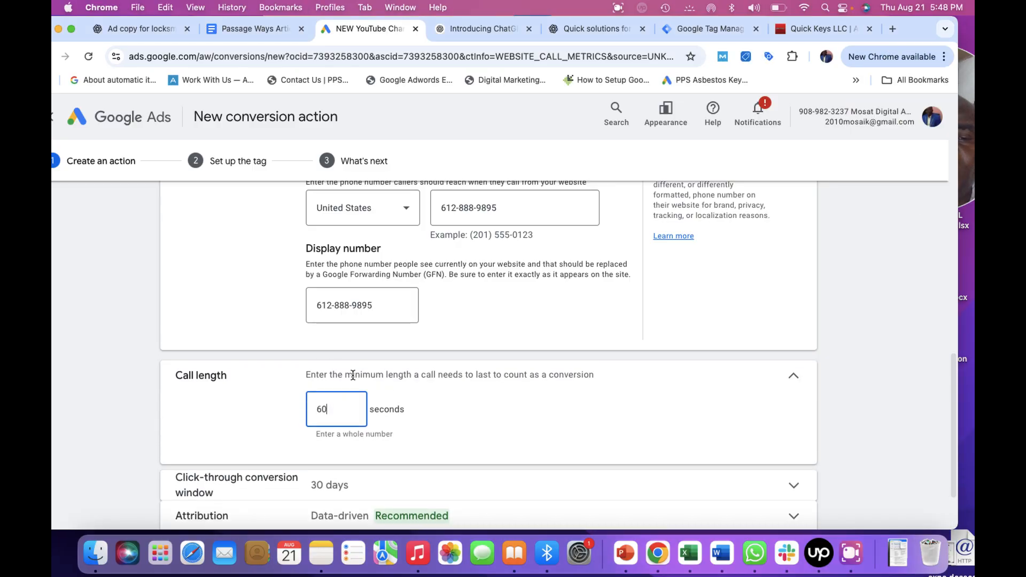
pyautogui.press('BackSpace')
pyautogui.press('BackSpace')
pyautogui.write('30')
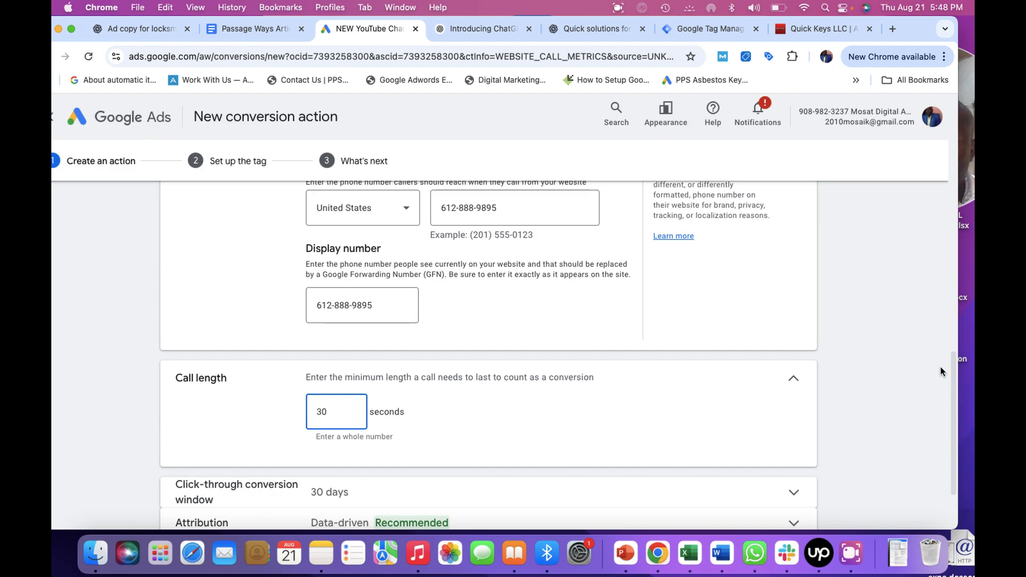
pyautogui.scroll(-3, 948, 406)
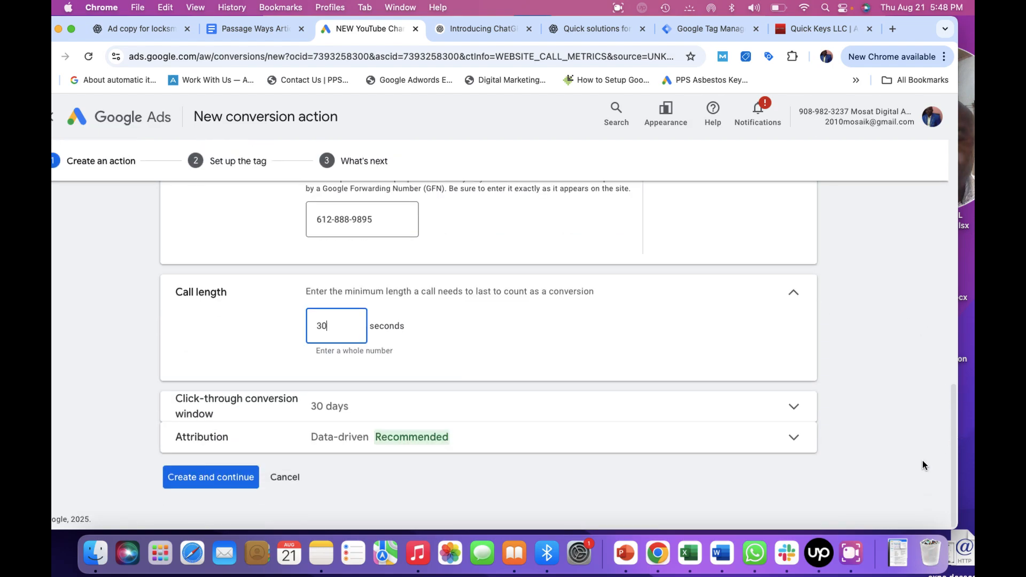
pyautogui.click(208, 477)
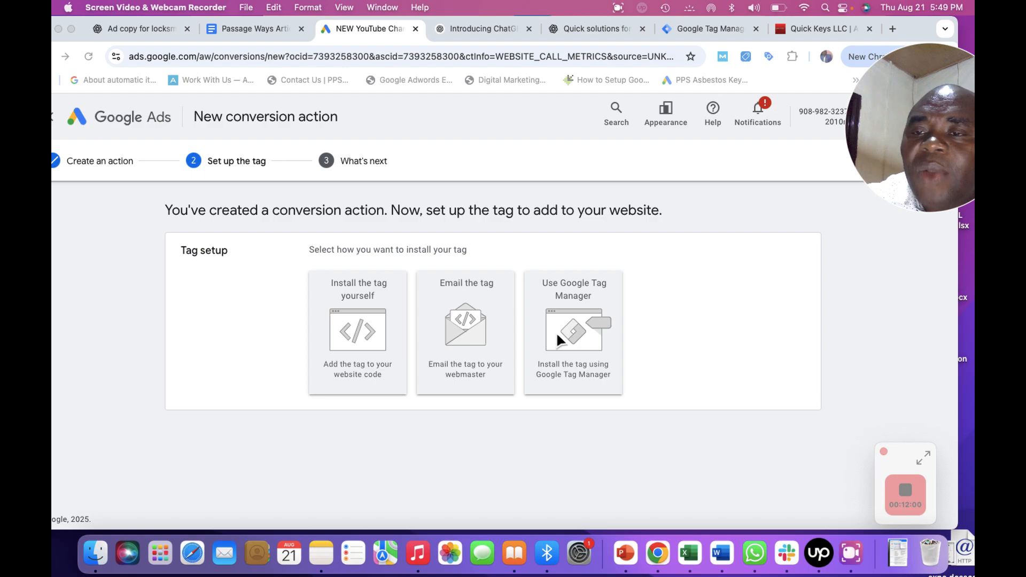
# Choose to install the conversion tag using Google Tag Manager.
pyautogui.click(570, 325)
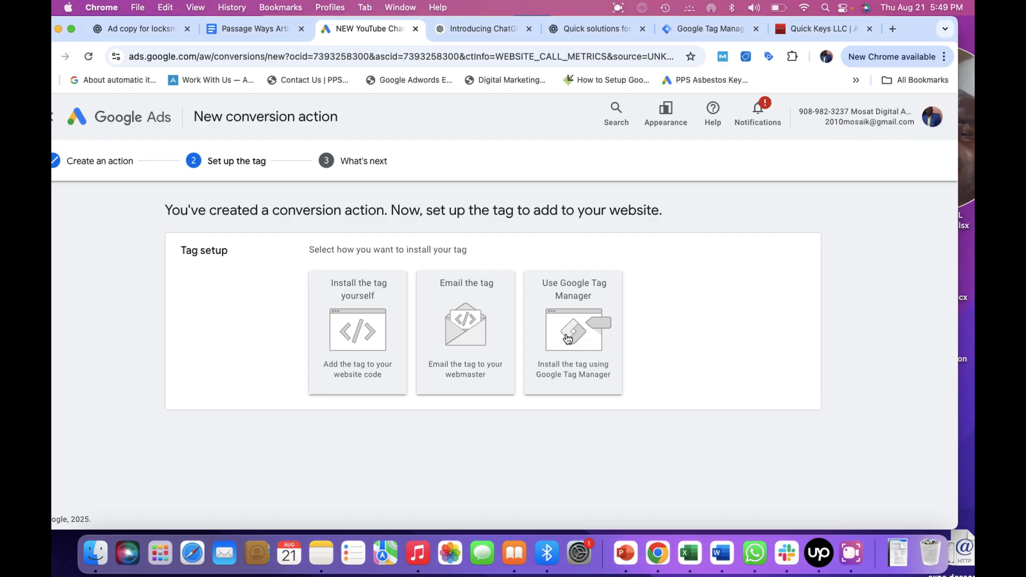
pyautogui.click(568, 337)
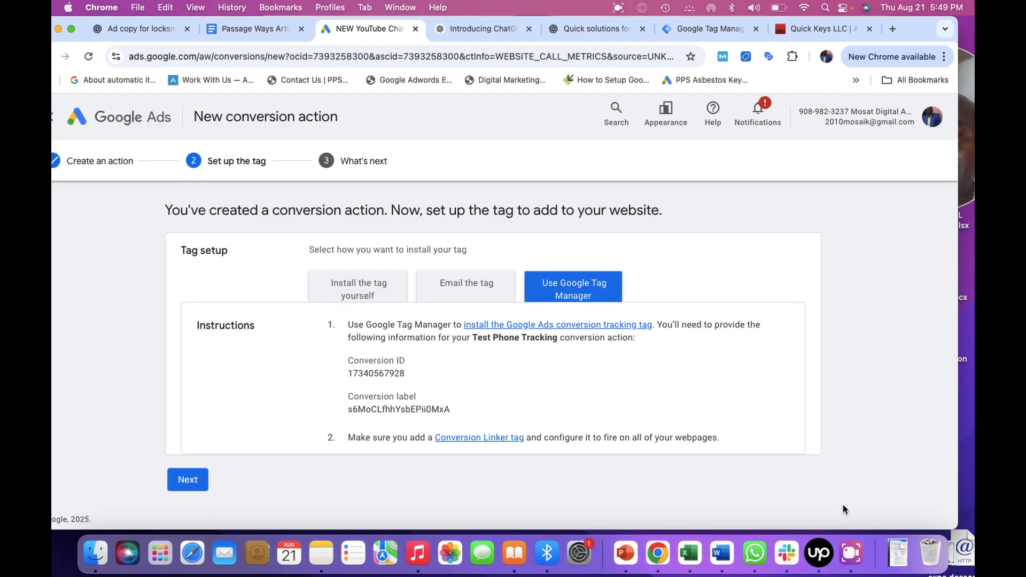
pyautogui.click(849, 570)
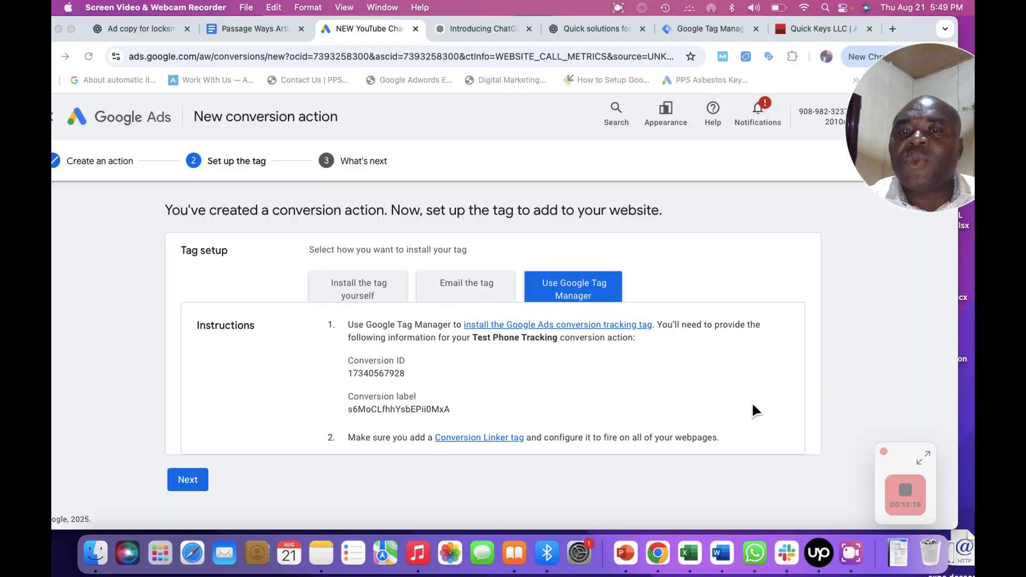
# Switch to Tag Manager and open the quickkeysllc.com container of the Quick Keys account.
pyautogui.click(701, 23)
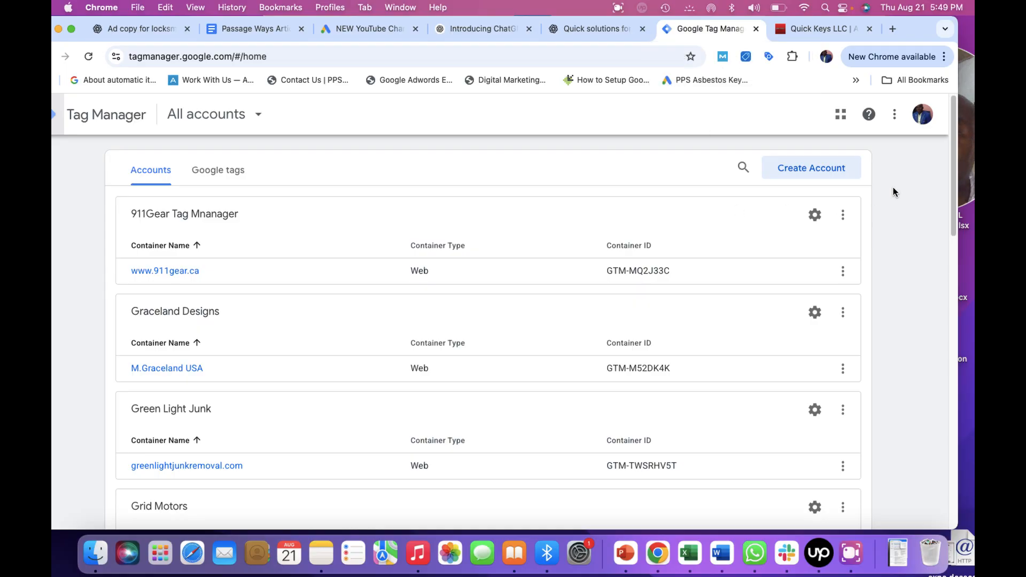
pyautogui.moveTo(953, 192); pyautogui.dragTo(972, 486)
pyautogui.click(861, 570)
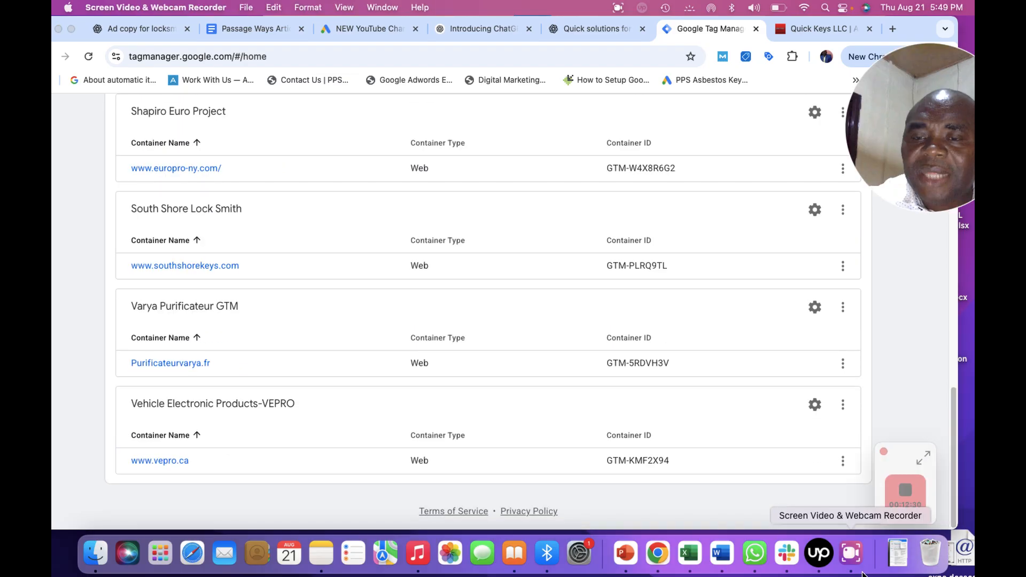
pyautogui.click(946, 406)
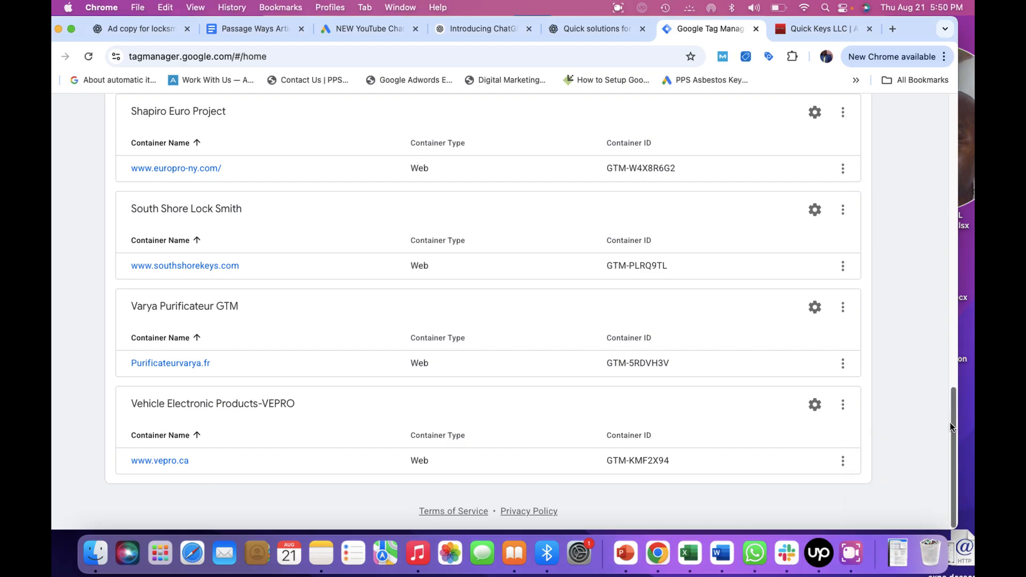
pyautogui.moveTo(951, 423); pyautogui.dragTo(920, 333)
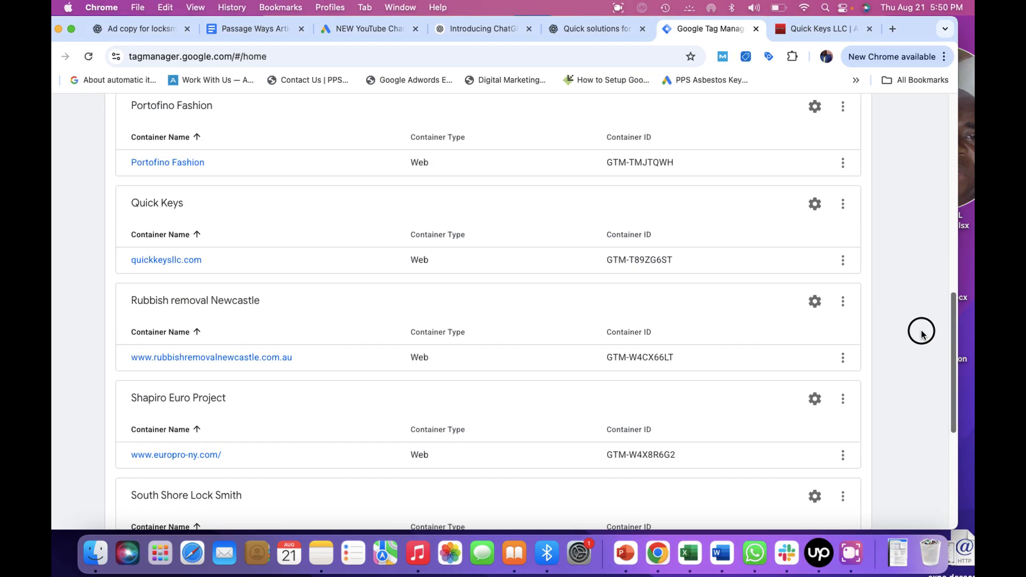
pyautogui.click(175, 261)
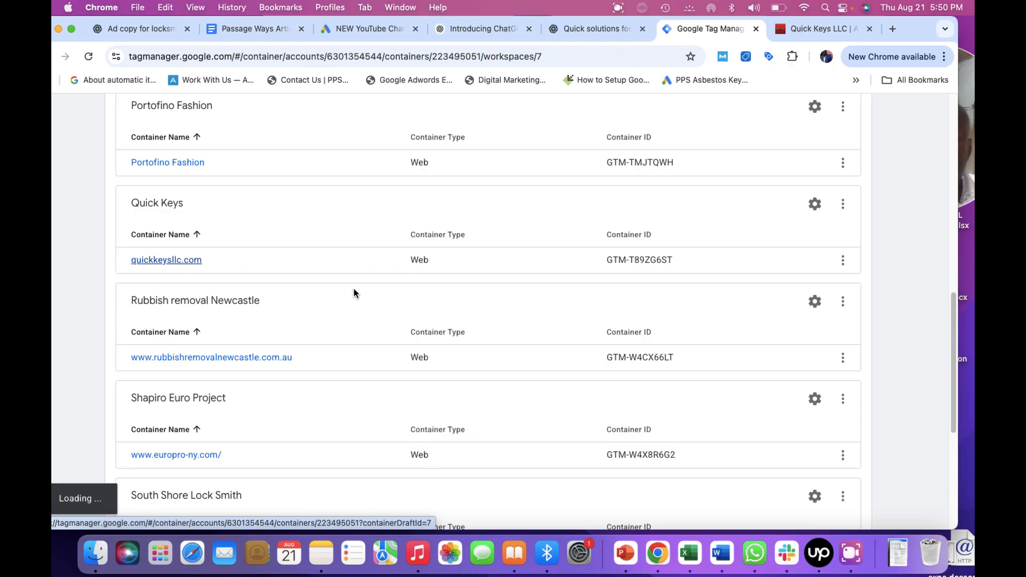
pyautogui.click(853, 556)
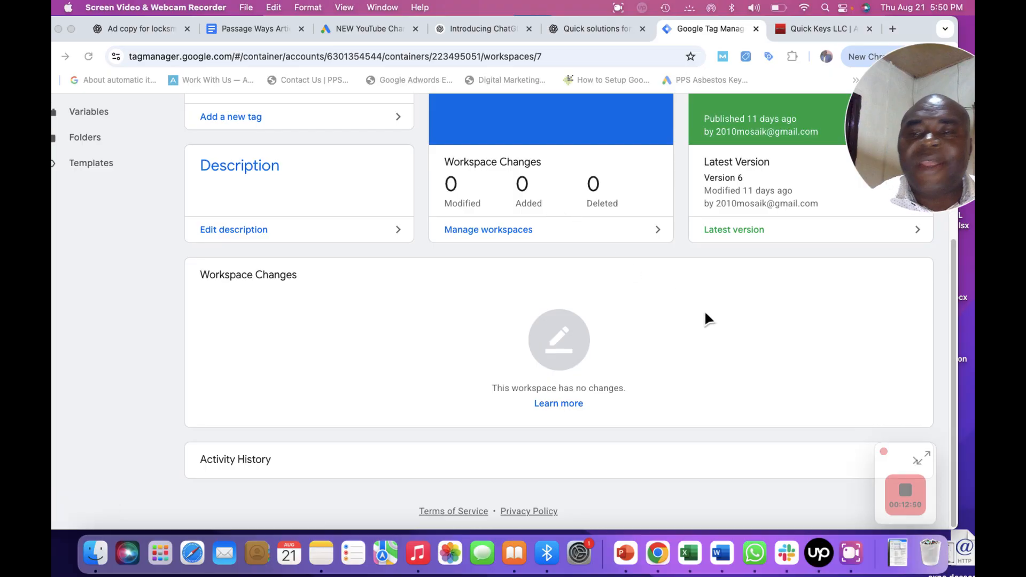
pyautogui.click(956, 293)
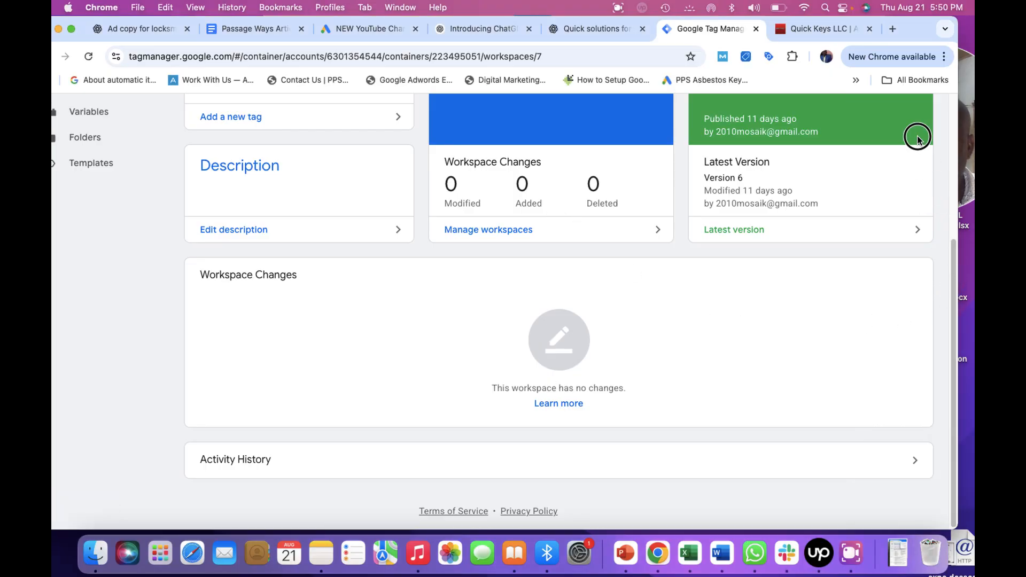
pyautogui.moveTo(954, 275); pyautogui.dragTo(922, 110)
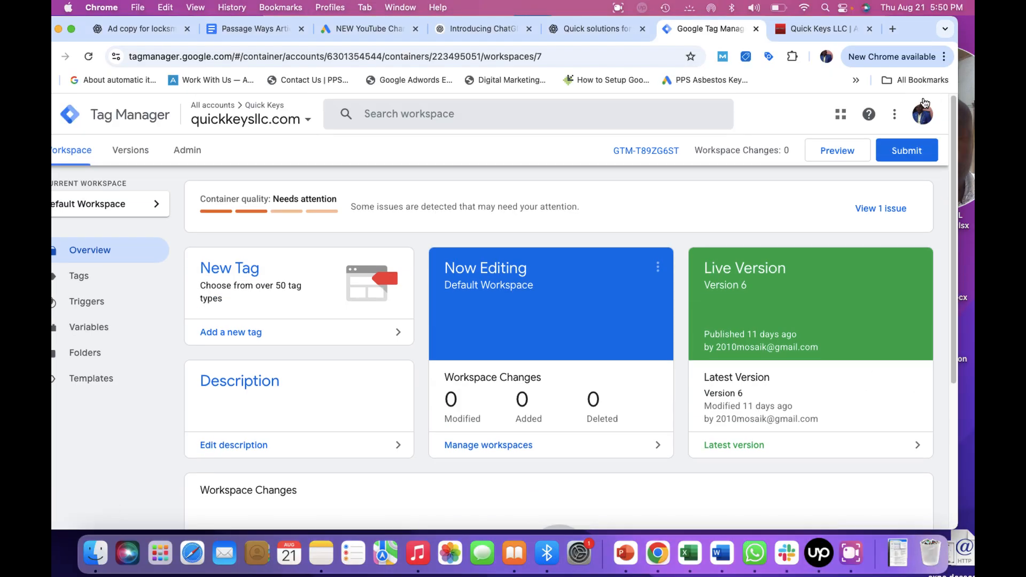
pyautogui.click(847, 553)
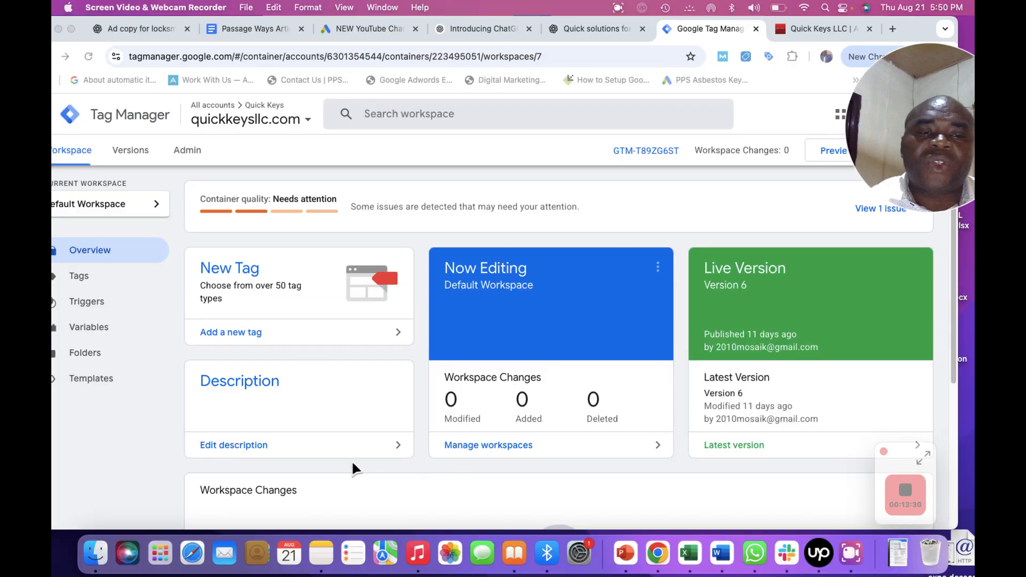
# Start a new tag in the quickkeysllc.com container workspace.
pyautogui.click(232, 268)
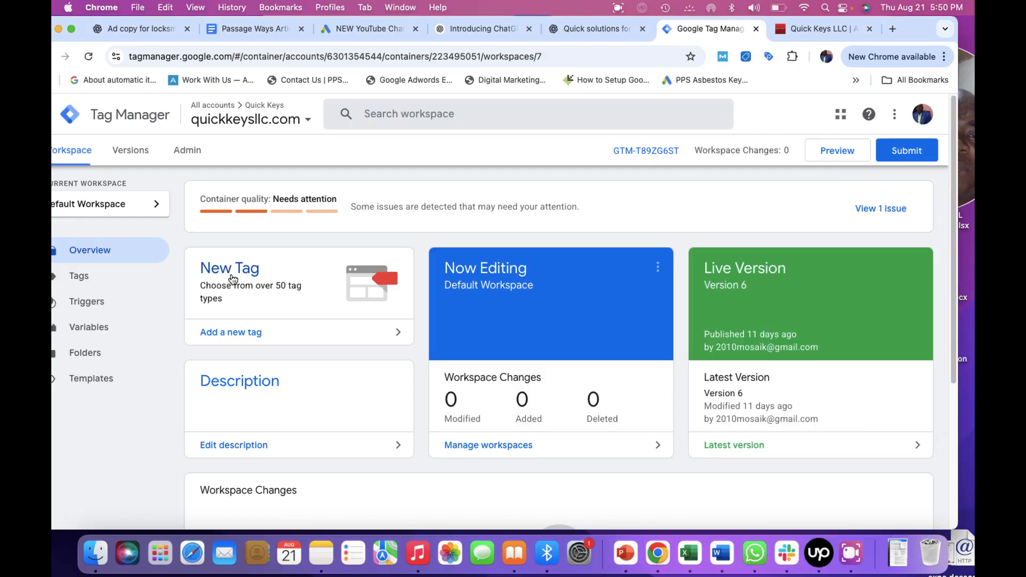
pyautogui.click(233, 276)
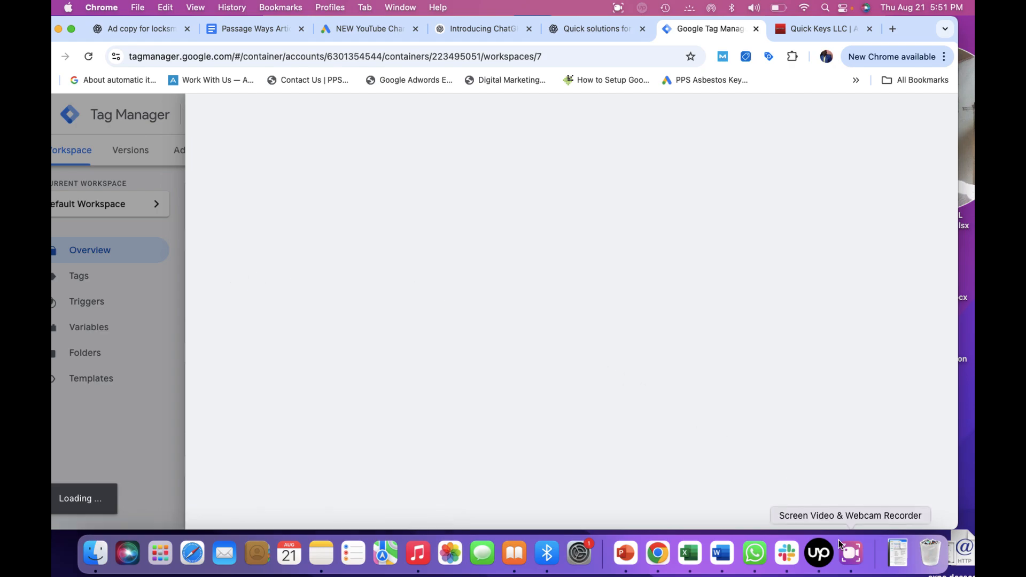
pyautogui.click(852, 559)
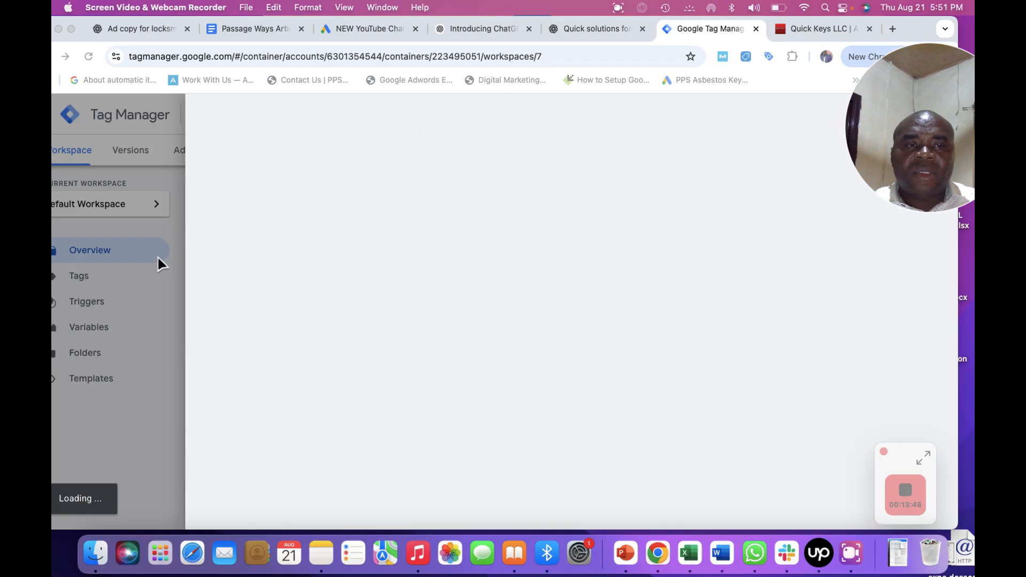
pyautogui.click(412, 317)
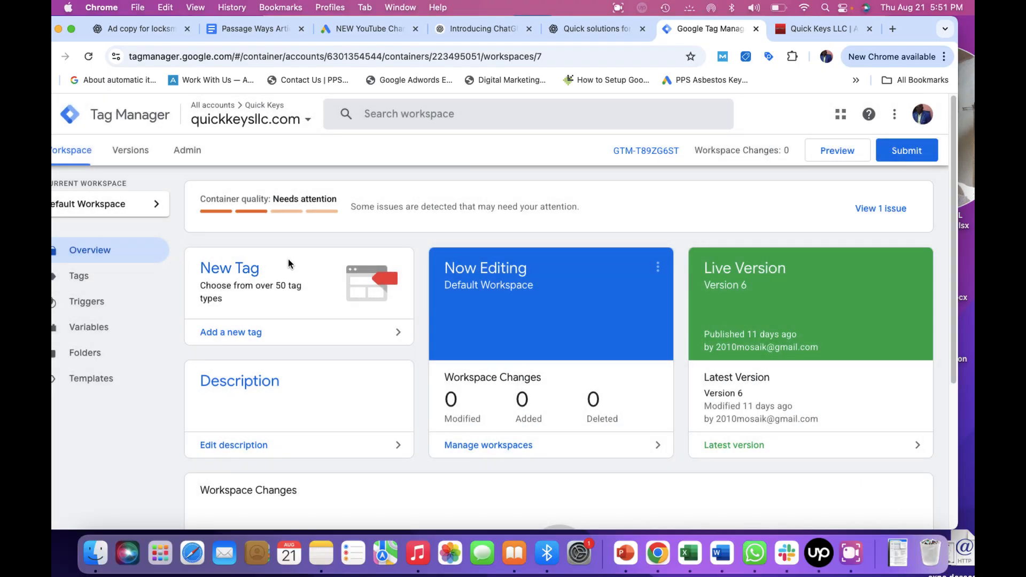
pyautogui.click(238, 277)
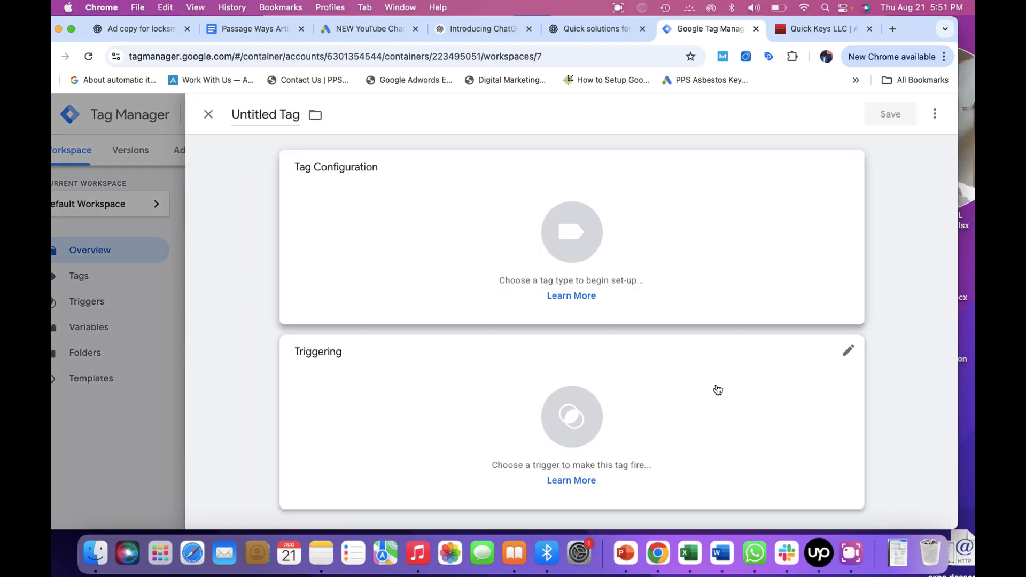
pyautogui.click(851, 553)
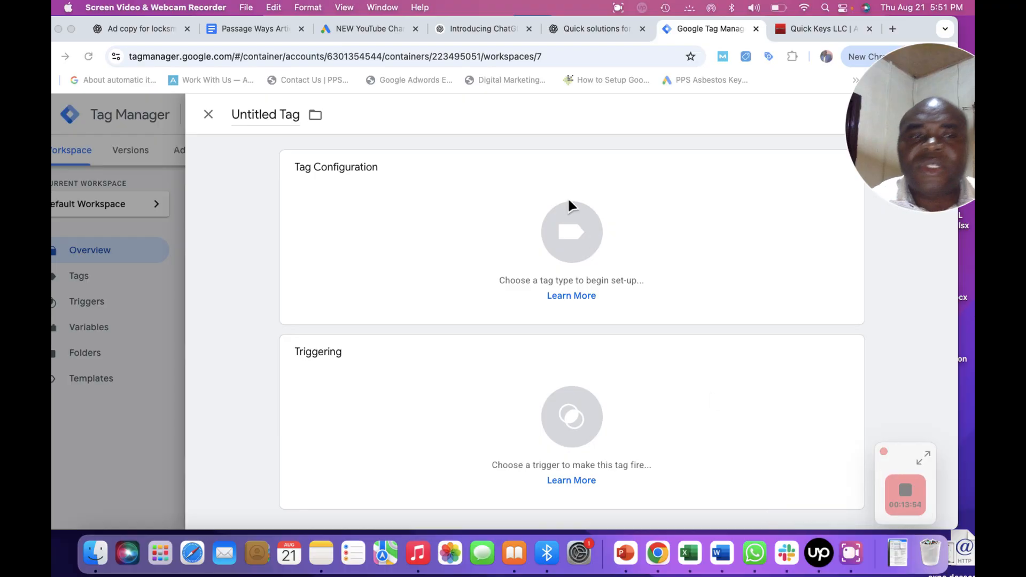
# Rename the untitled tag to Test_Phone -Call-Tracking.
pyautogui.click(280, 115)
pyautogui.click(278, 118)
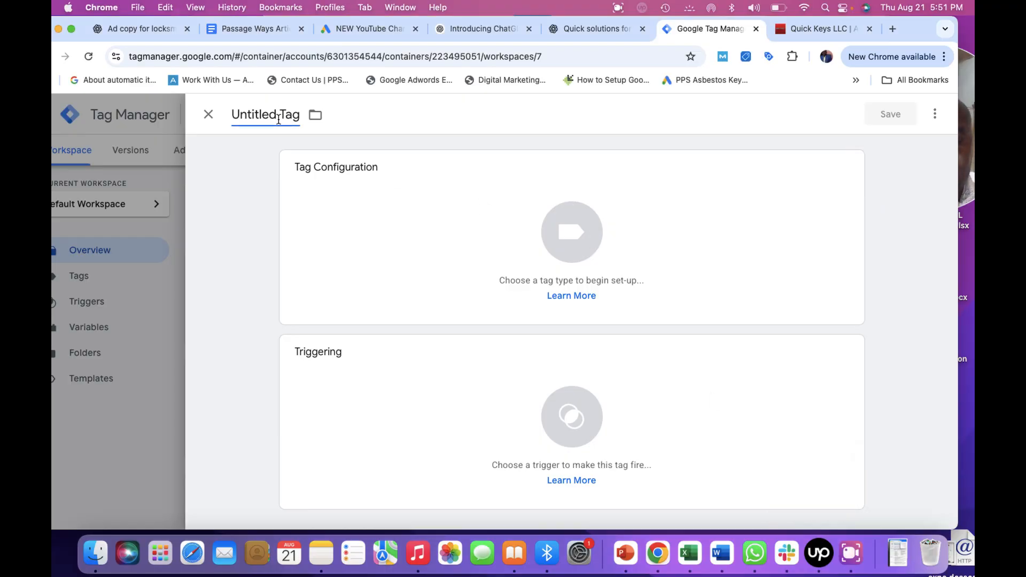
pyautogui.press('super+a')
pyautogui.press('BackSpace')
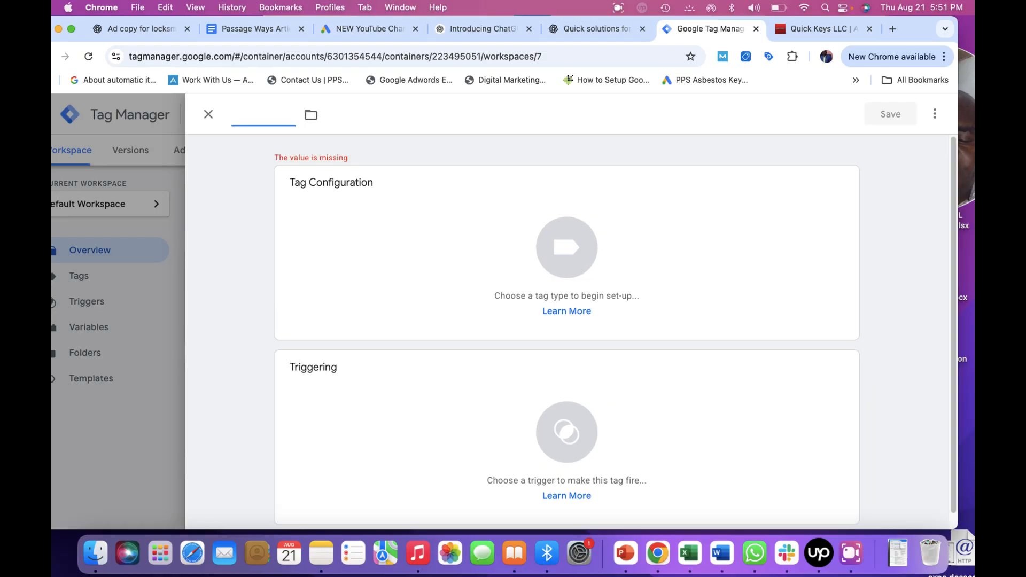
pyautogui.write('Test')
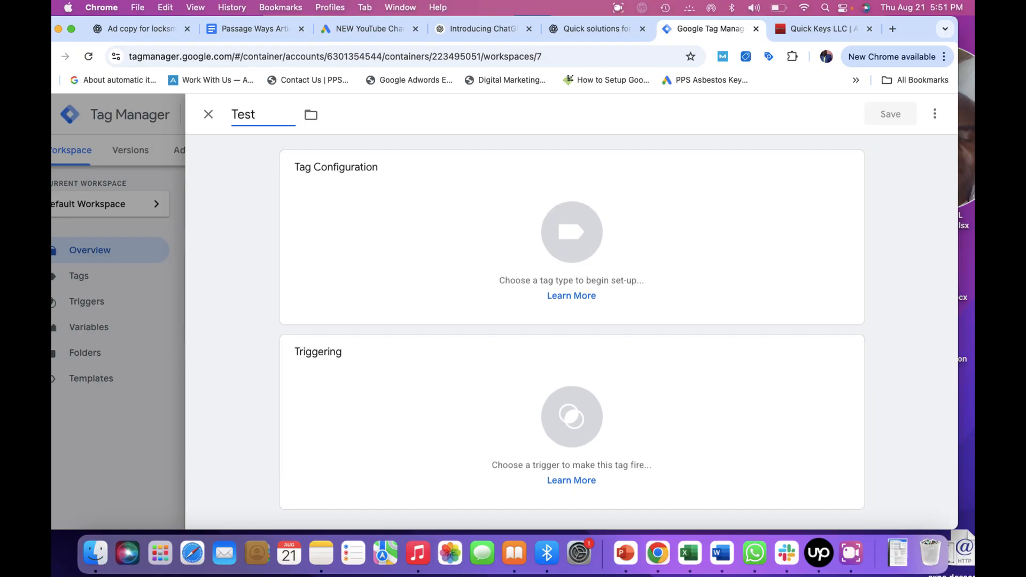
pyautogui.write('_Phone')
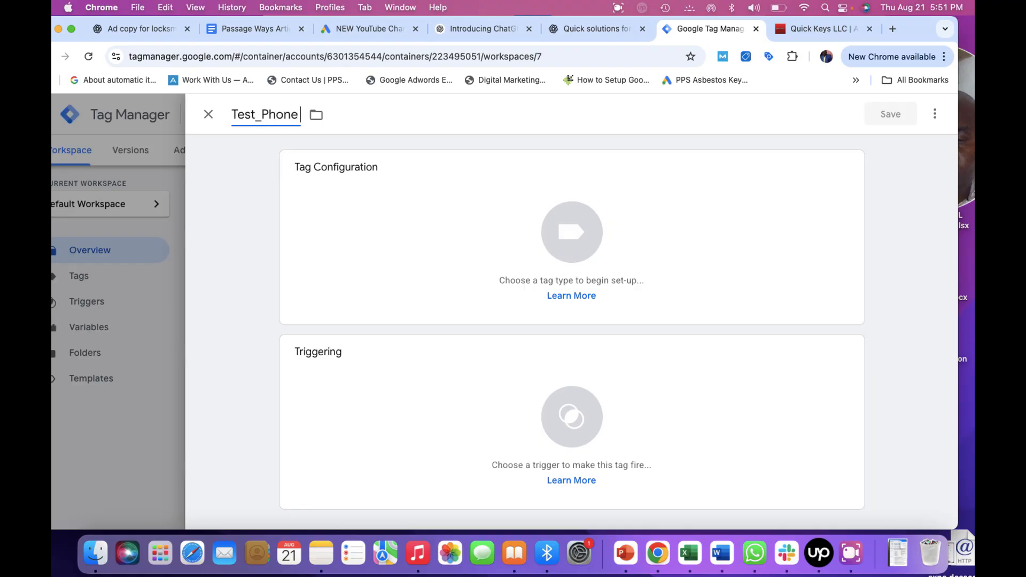
pyautogui.write(' -C')
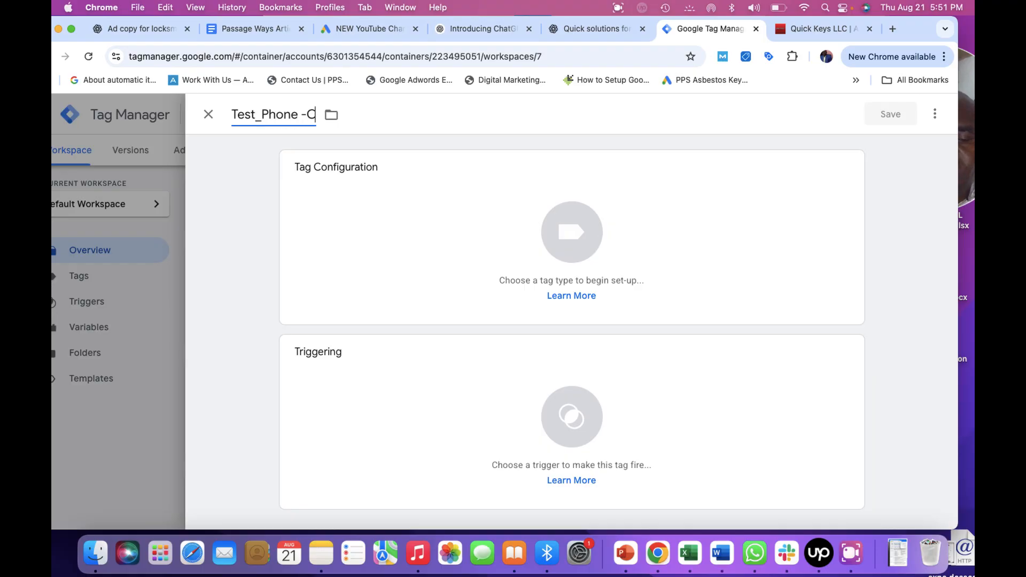
pyautogui.write('all-Tracking')
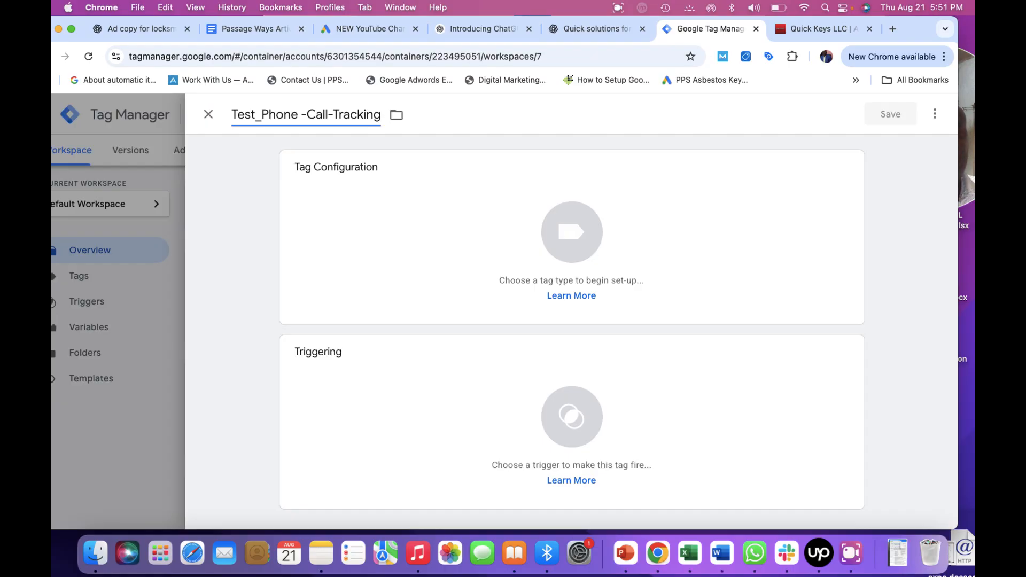
pyautogui.click(852, 565)
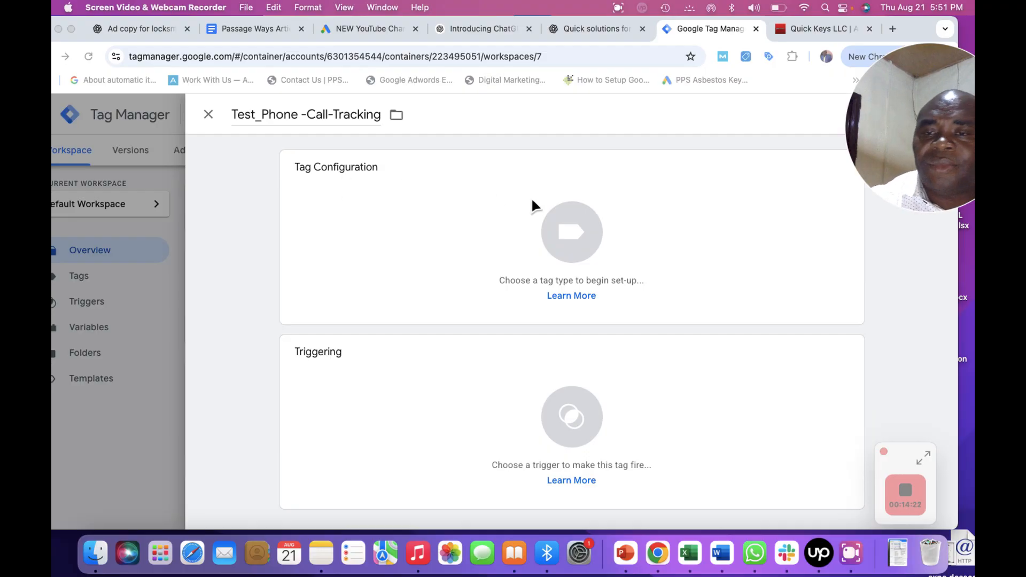
# Open the tag configuration, search tag types for google ads, and pick Google Ads Calls from Website Conversion.
pyautogui.click(604, 204)
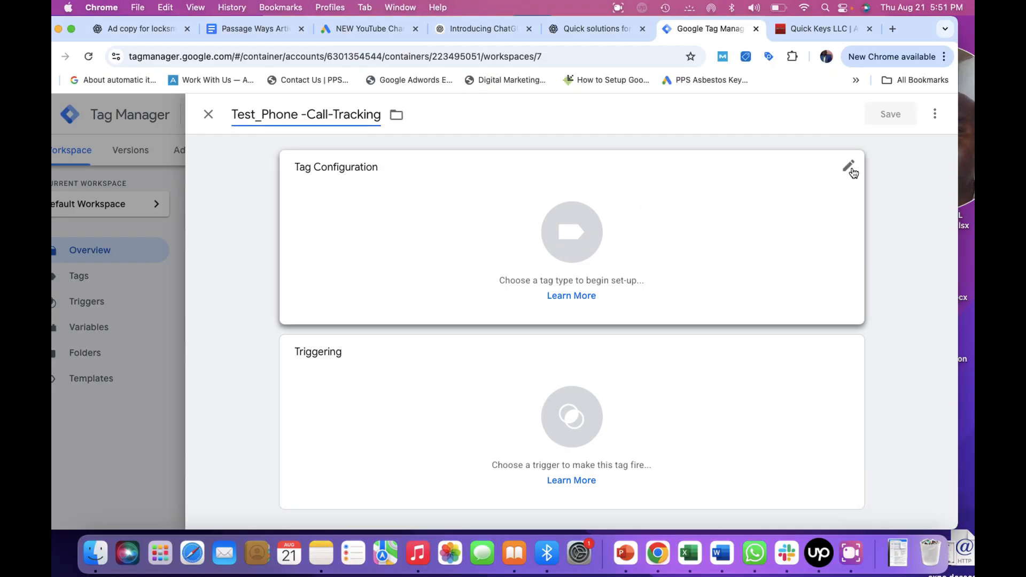
pyautogui.click(850, 168)
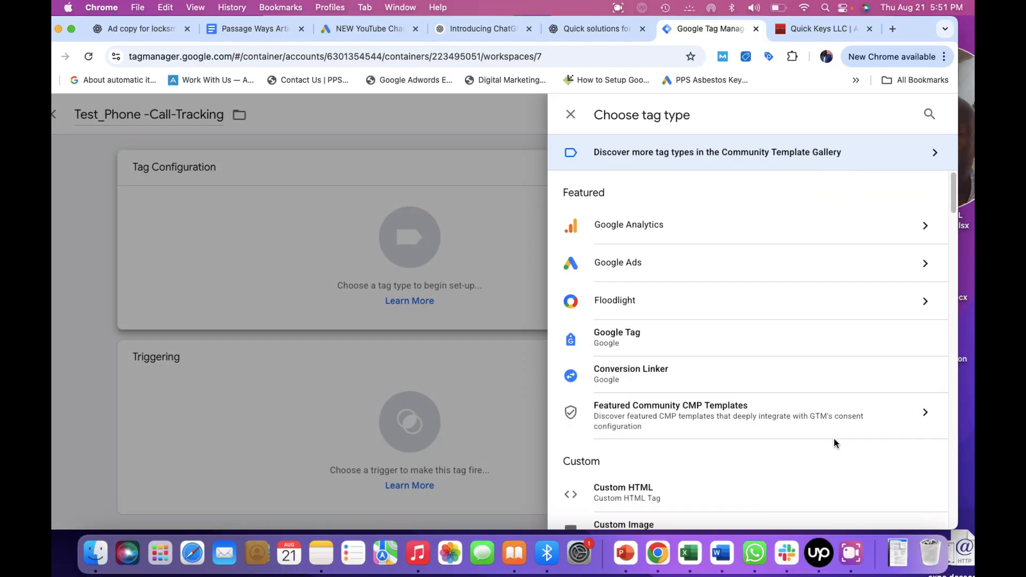
pyautogui.click(929, 114)
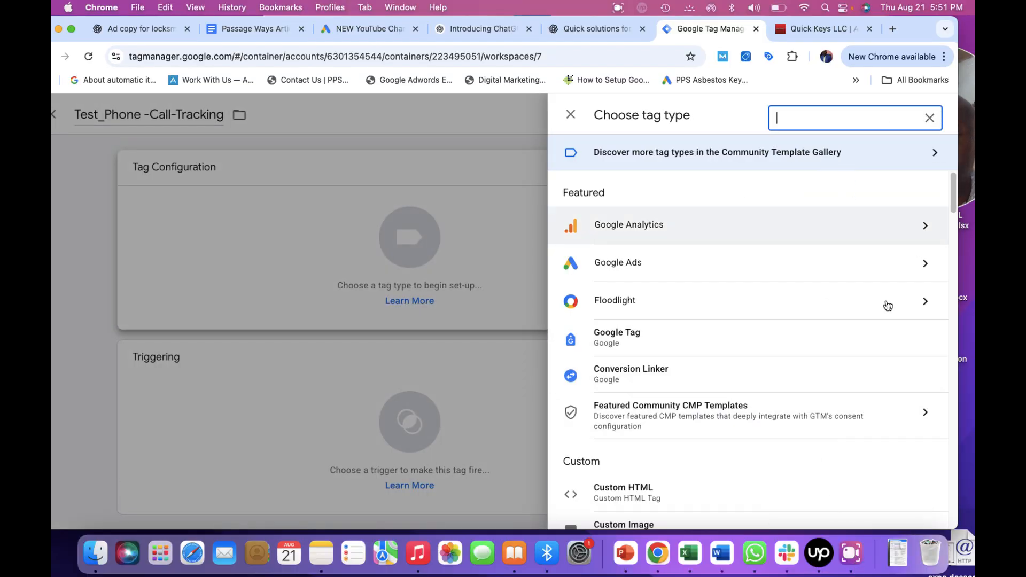
pyautogui.click(861, 522)
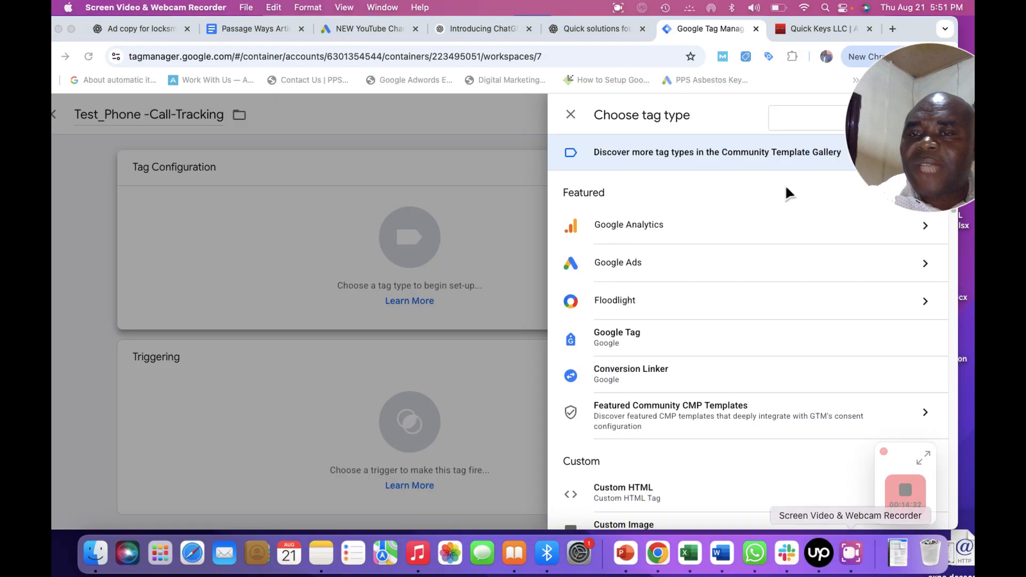
pyautogui.click(787, 118)
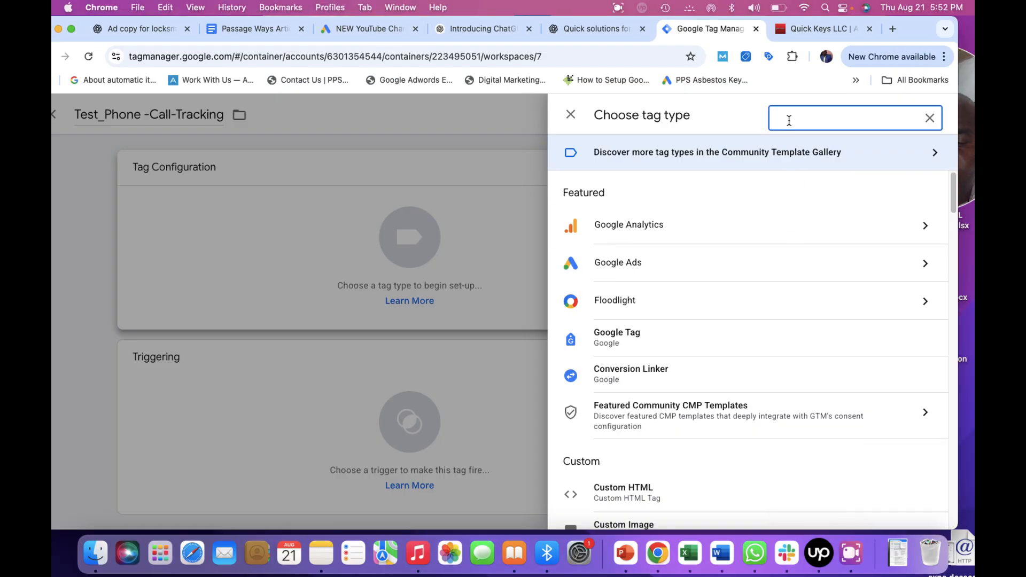
pyautogui.write('phone')
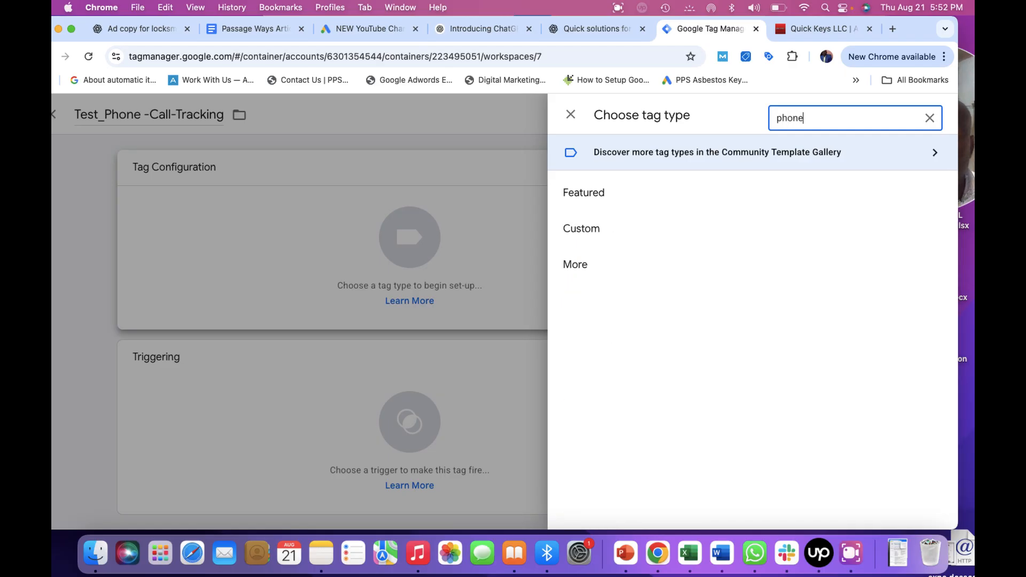
pyautogui.press('BackSpace')
pyautogui.write('google')
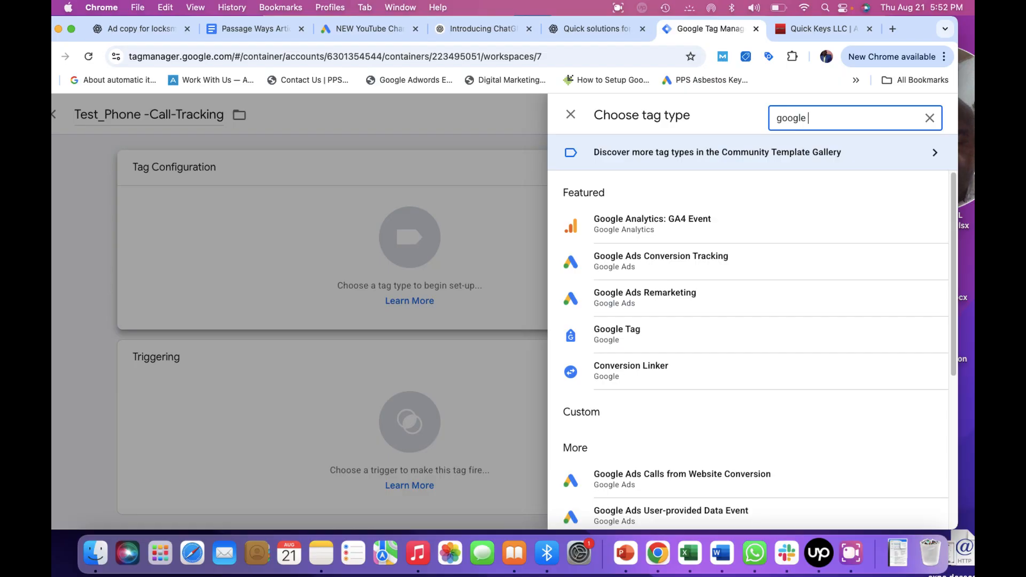
pyautogui.write(' ads')
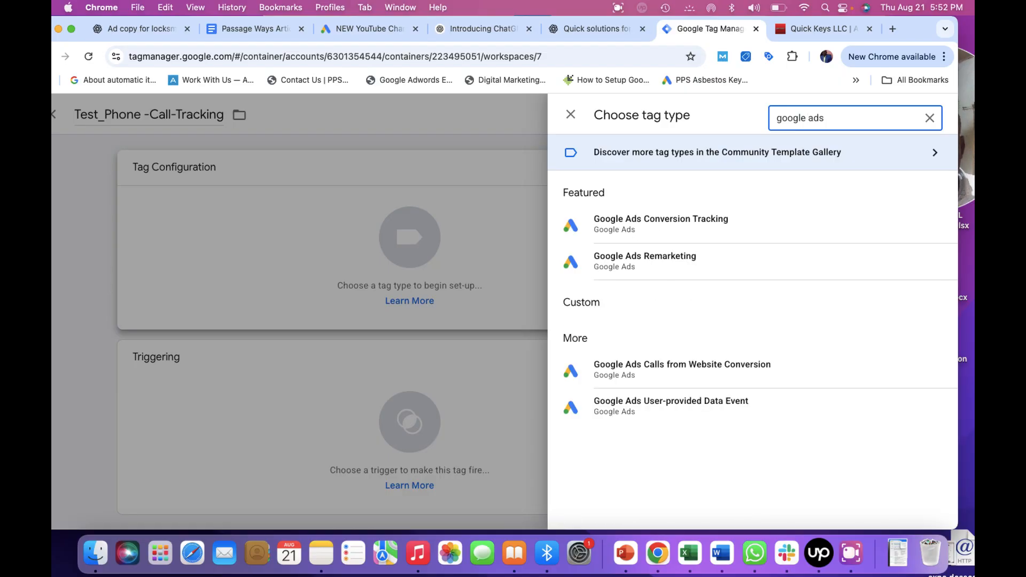
pyautogui.click(852, 556)
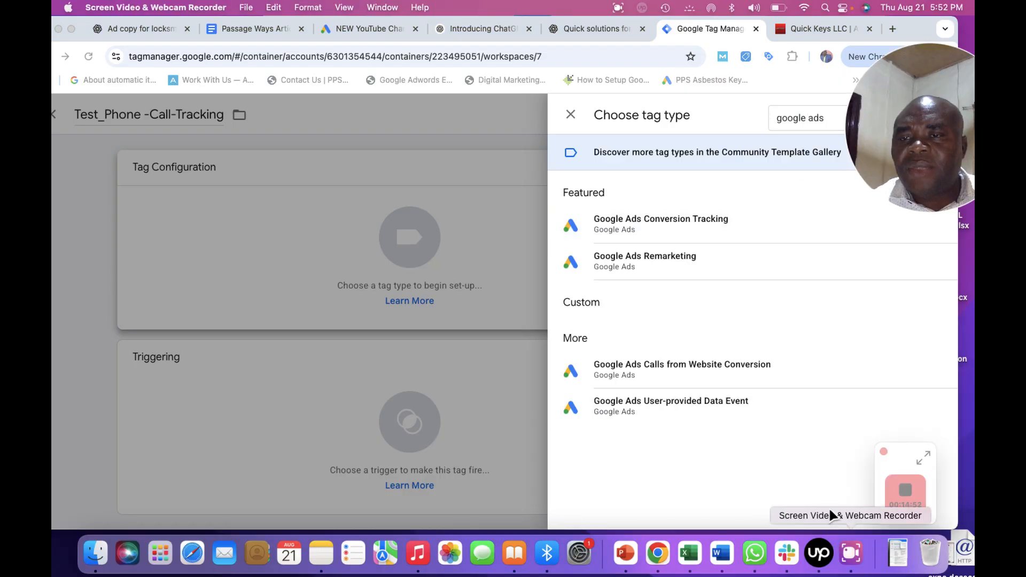
pyautogui.click(683, 361)
pyautogui.click(691, 364)
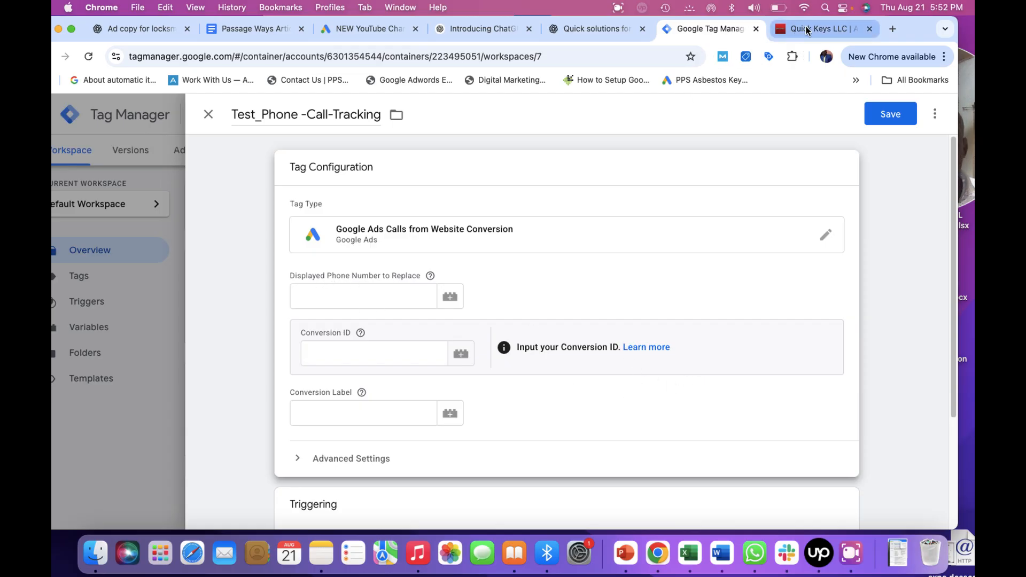
# Paste the website's phone number into the displayed phone number to replace field.
pyautogui.click(822, 28)
pyautogui.click(851, 553)
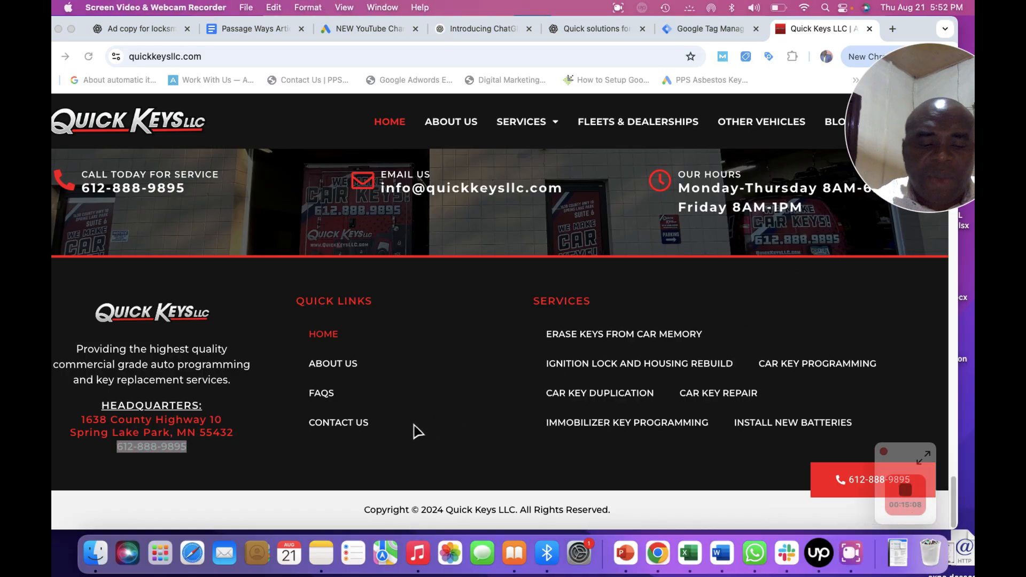
pyautogui.click(700, 28)
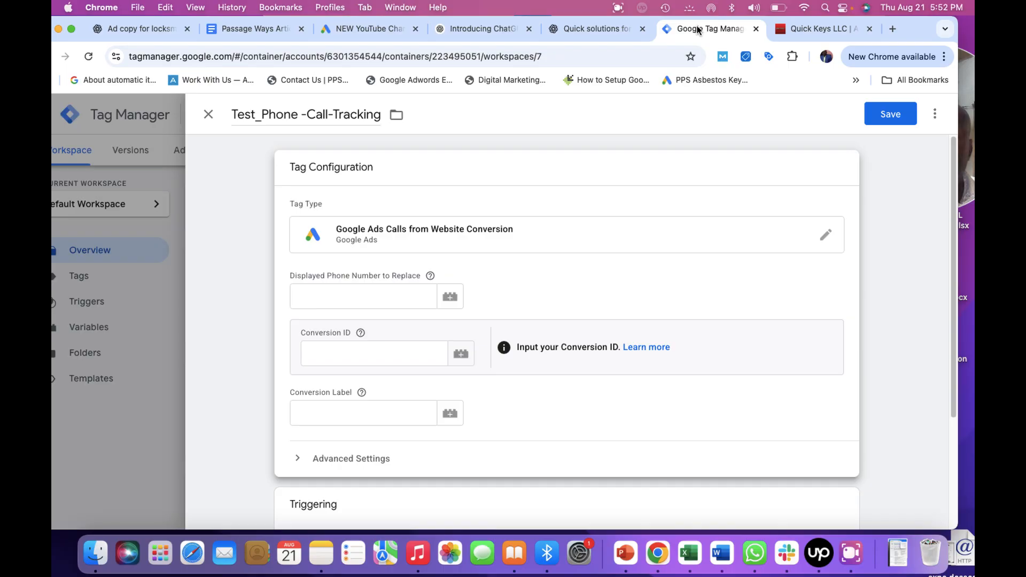
pyautogui.click(334, 297)
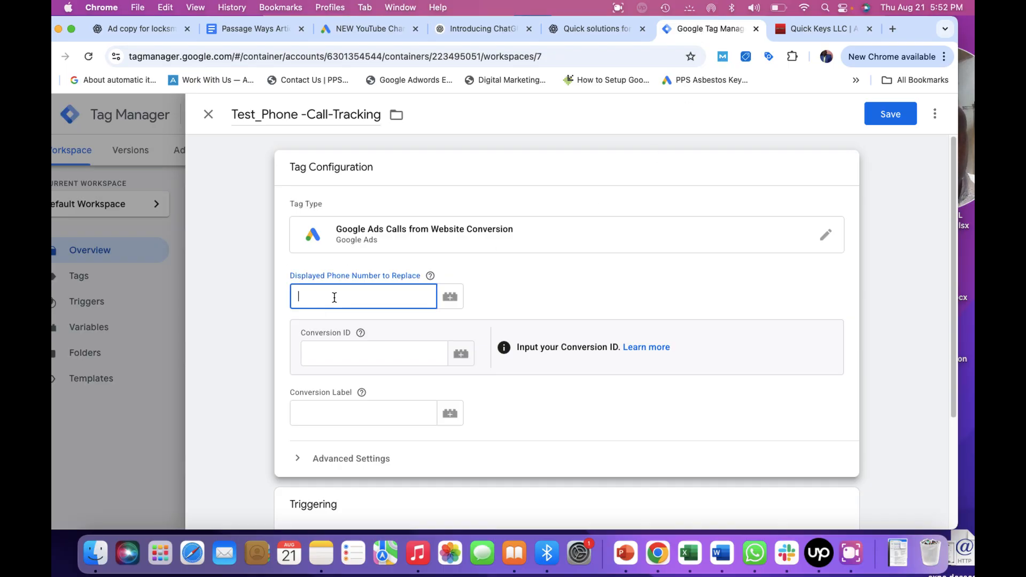
pyautogui.press('super+v')
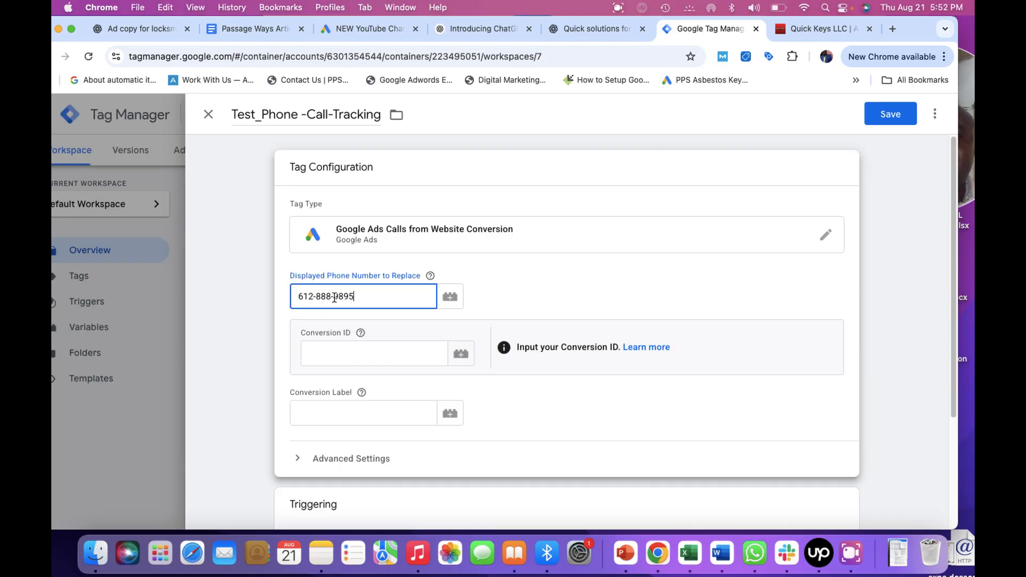
pyautogui.click(487, 263)
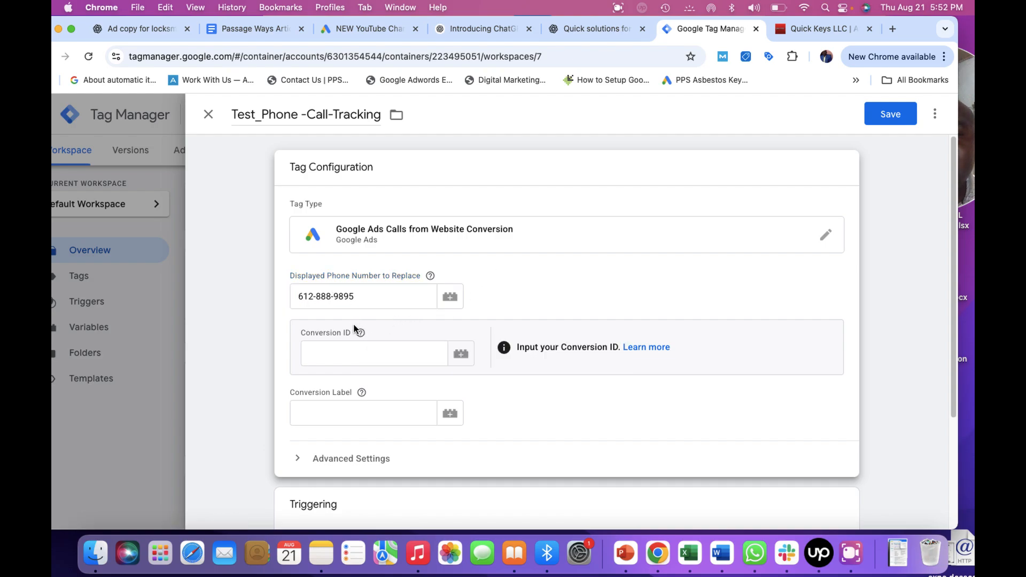
pyautogui.click(774, 498)
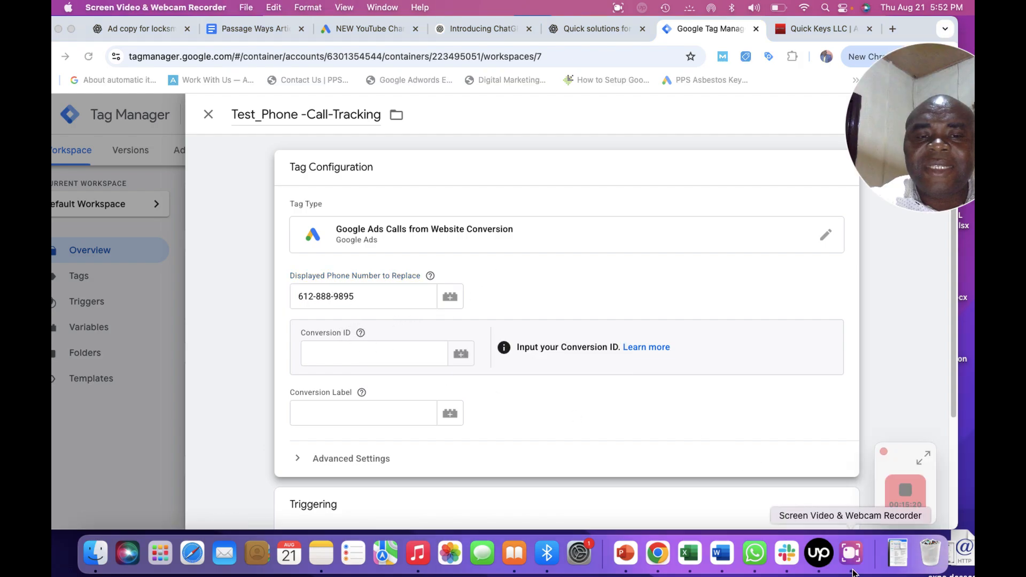
# Select the Conversion ID in the Google Ads tag setup instructions and return to the Tag Manager tag.
pyautogui.click(369, 29)
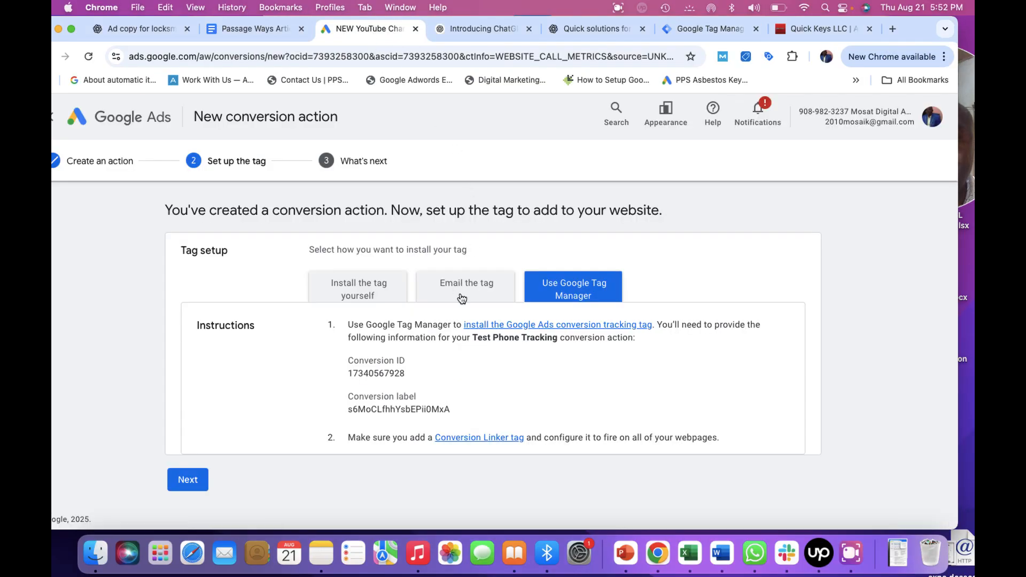
pyautogui.click(850, 553)
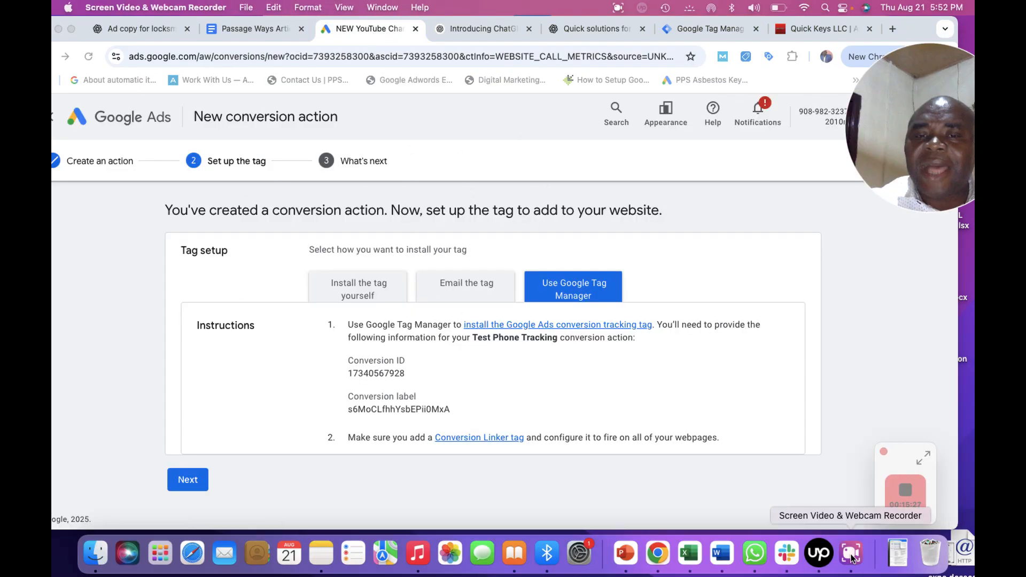
pyautogui.click(406, 373)
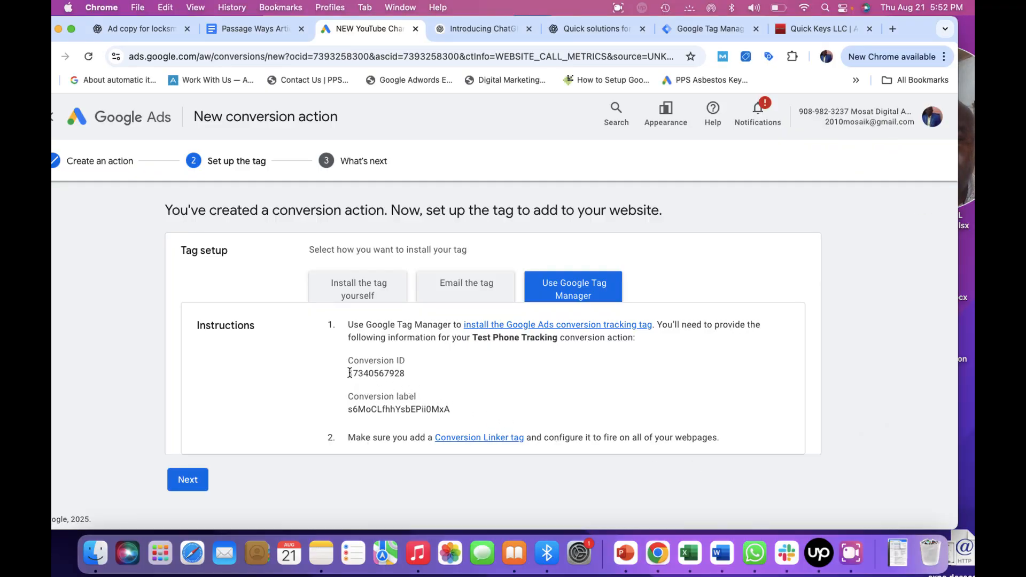
pyautogui.moveTo(350, 373); pyautogui.dragTo(395, 370)
pyautogui.press('super+c')
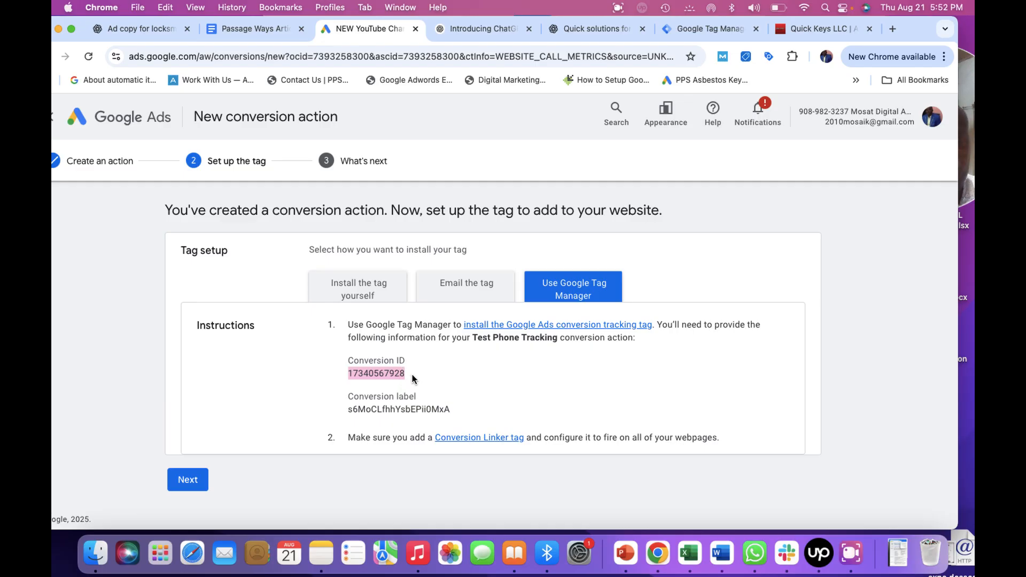
pyautogui.click(848, 553)
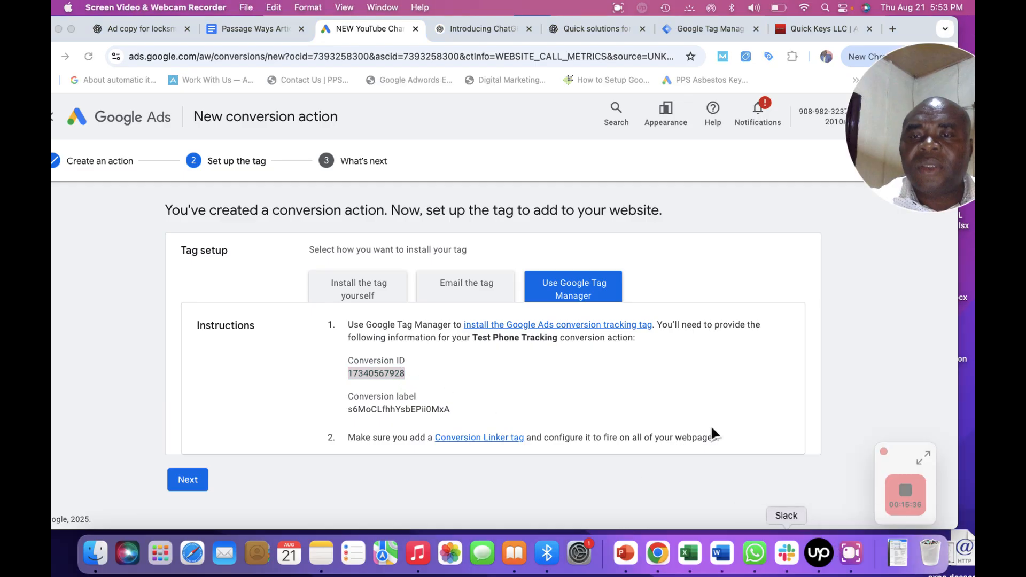
pyautogui.click(700, 27)
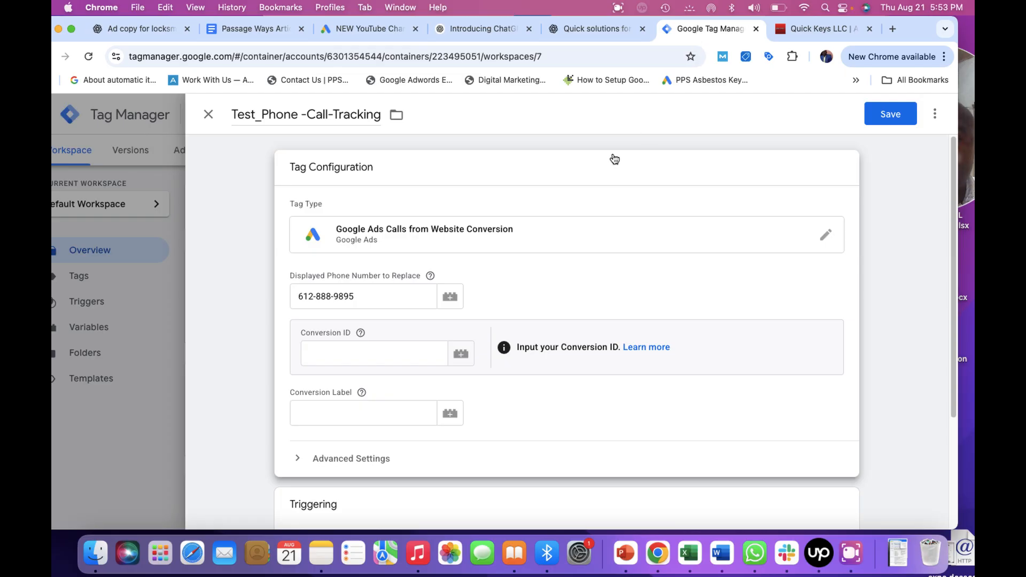
pyautogui.click(347, 351)
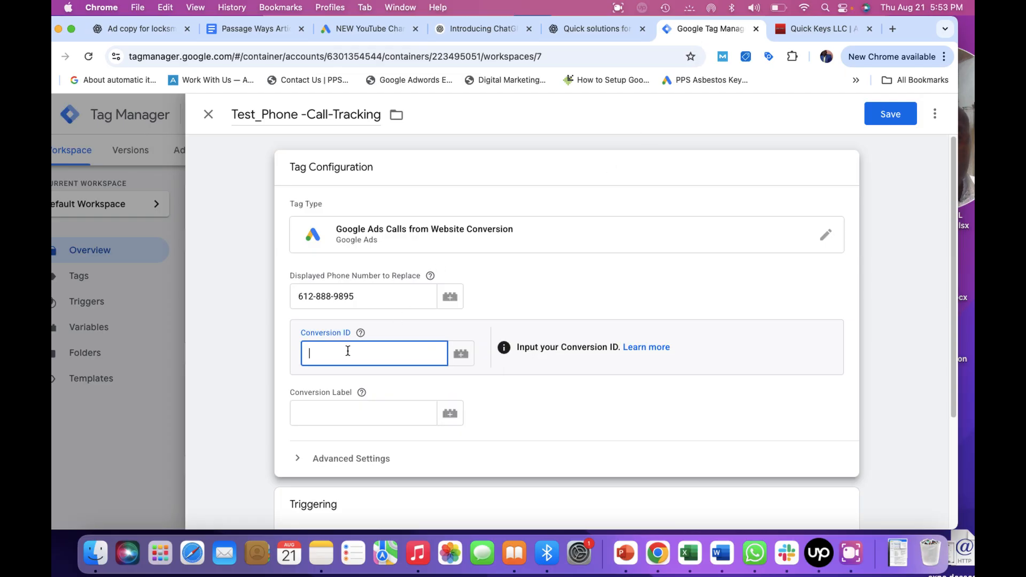
pyautogui.press('super+v')
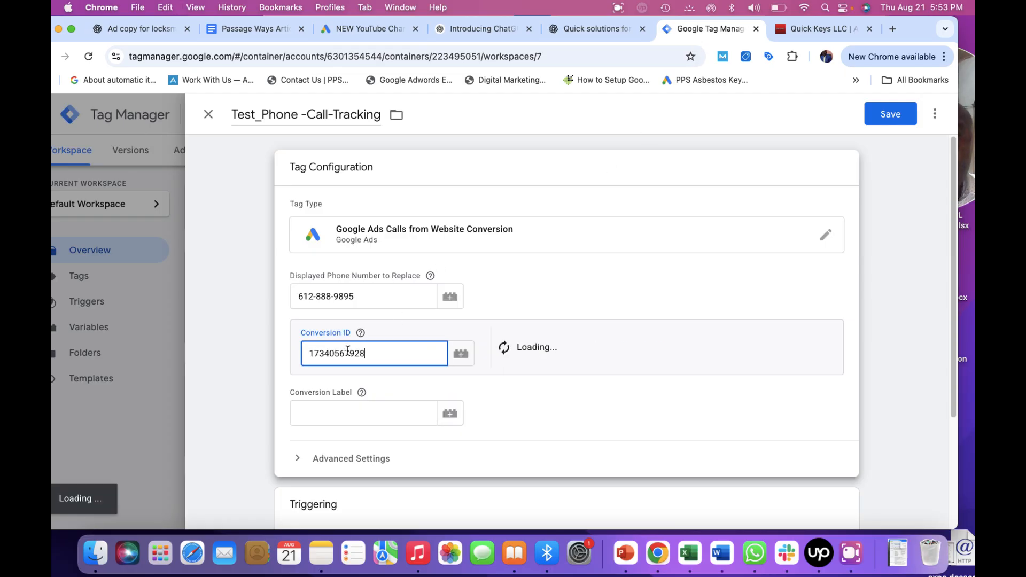
pyautogui.click(851, 553)
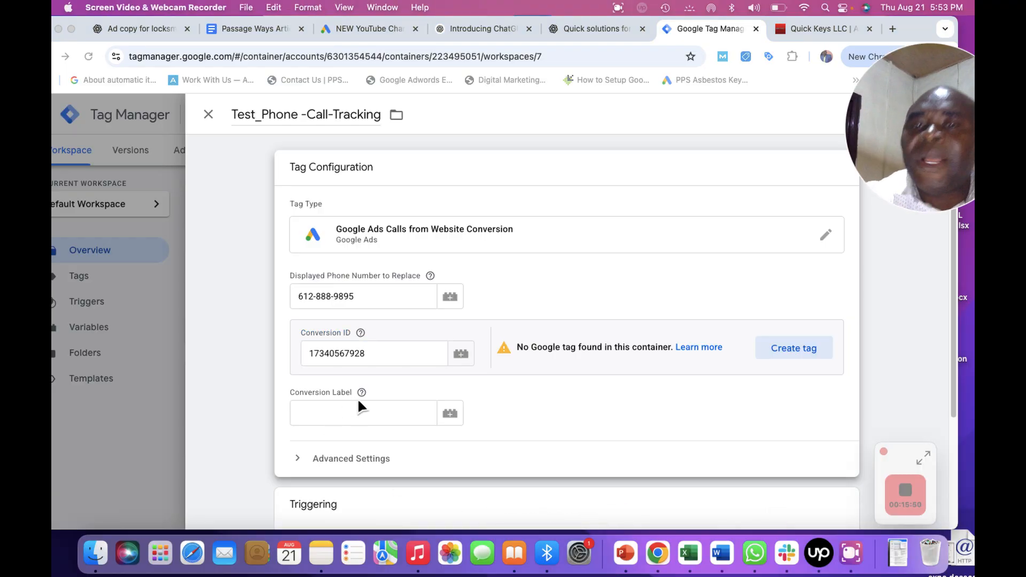
# Switch to the Google Ads tab and copy the conversion label s6MoCLfhhYsbEPii0MxA from the Tag Manager instructions.
pyautogui.click(353, 29)
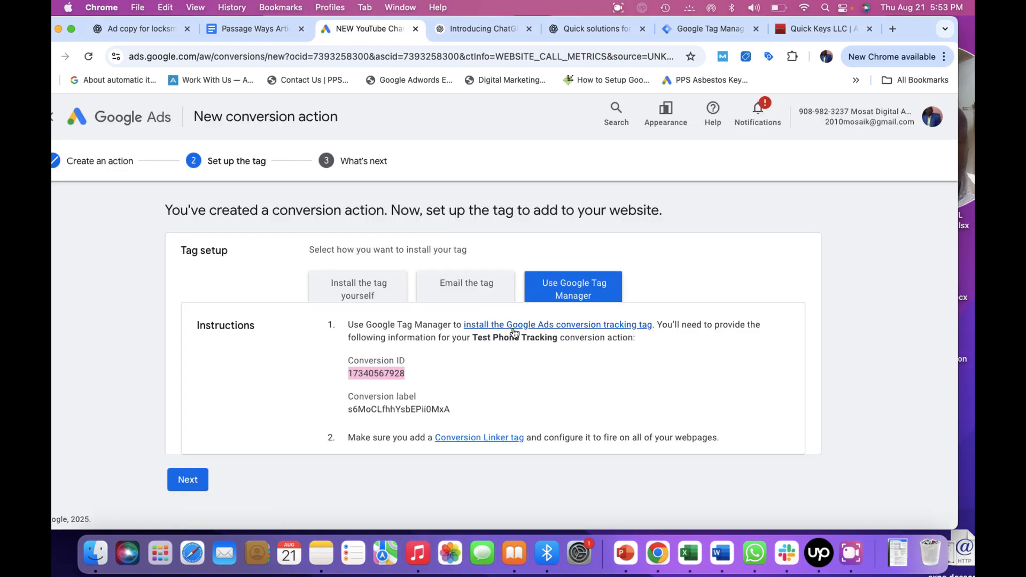
pyautogui.click(486, 382)
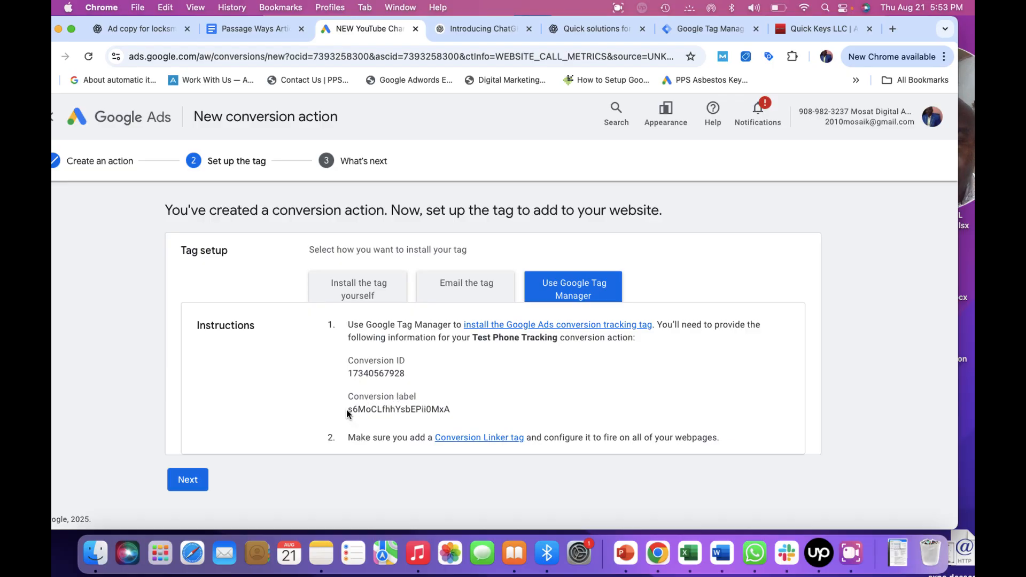
pyautogui.moveTo(350, 412); pyautogui.dragTo(385, 406)
pyautogui.click(851, 552)
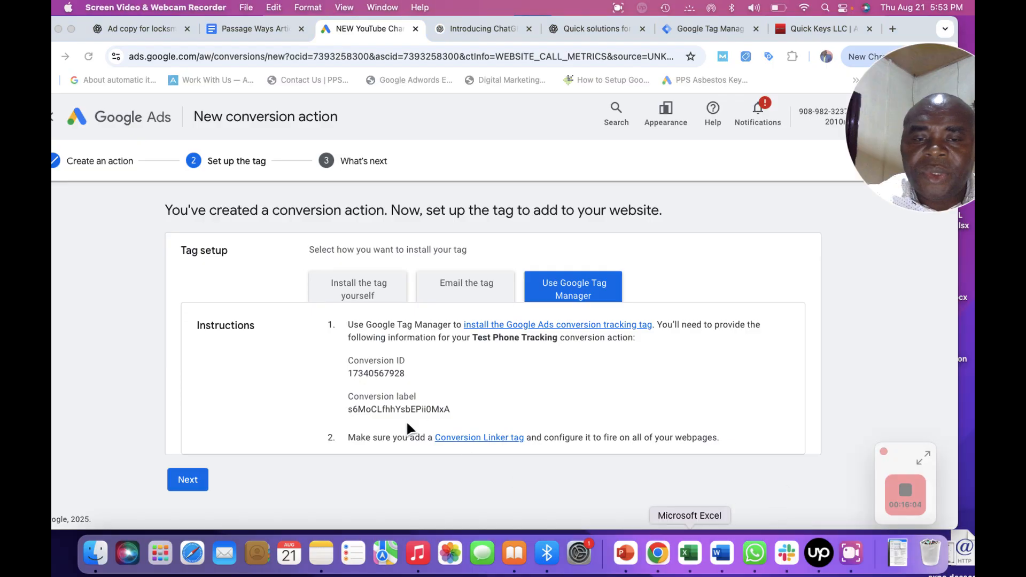
pyautogui.click(342, 408)
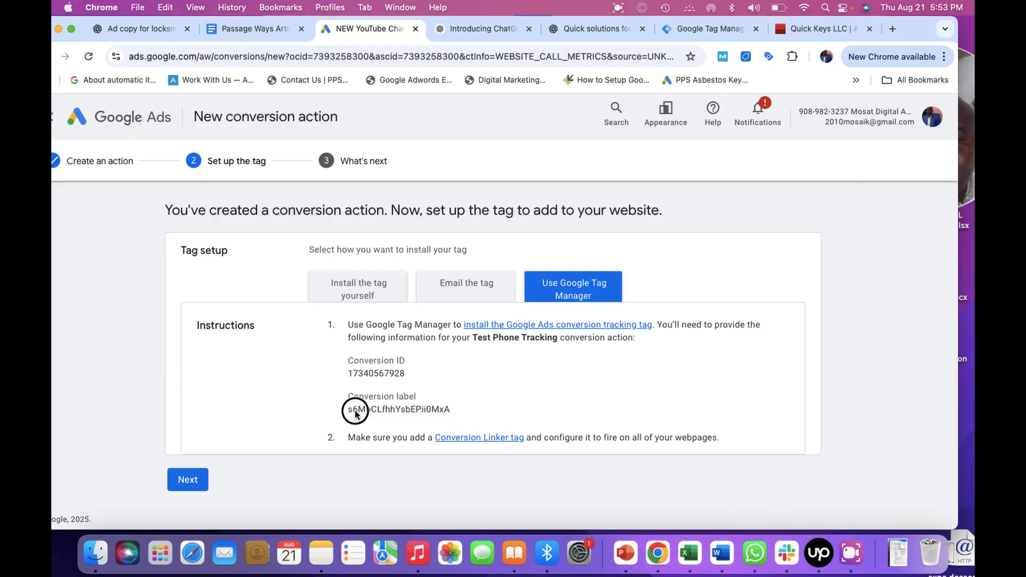
pyautogui.moveTo(349, 412); pyautogui.dragTo(462, 409)
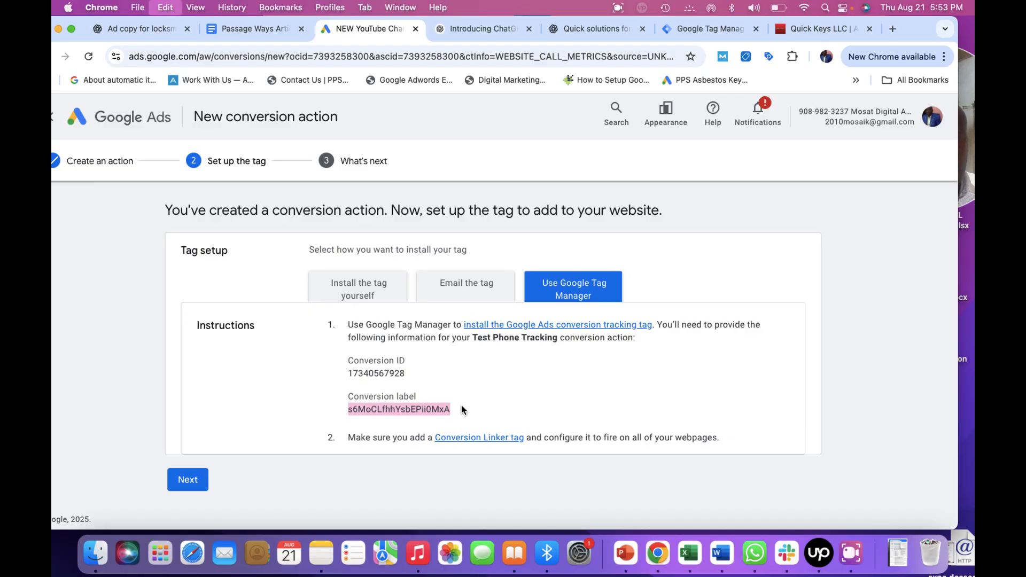
pyautogui.click(850, 556)
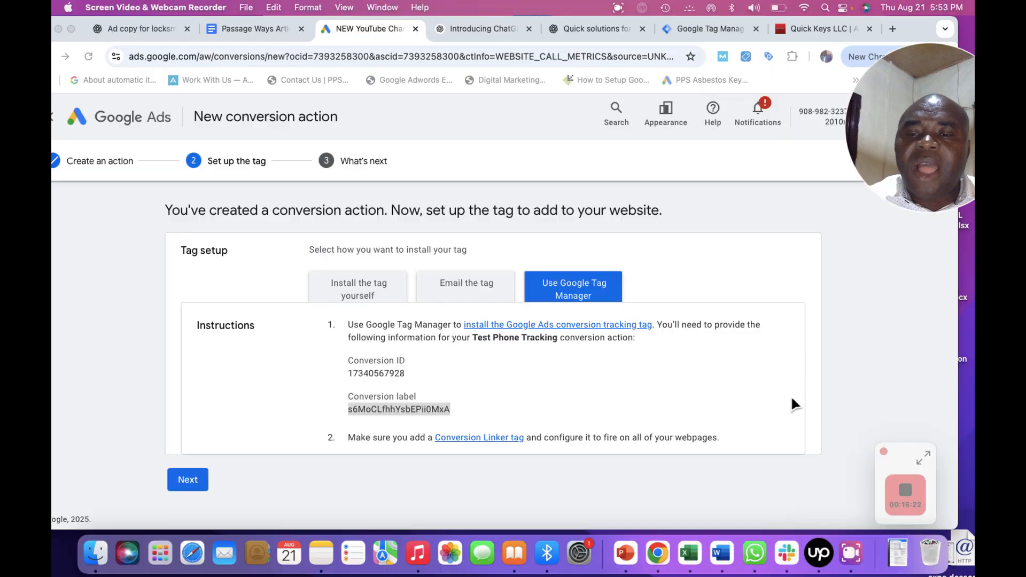
pyautogui.click(845, 382)
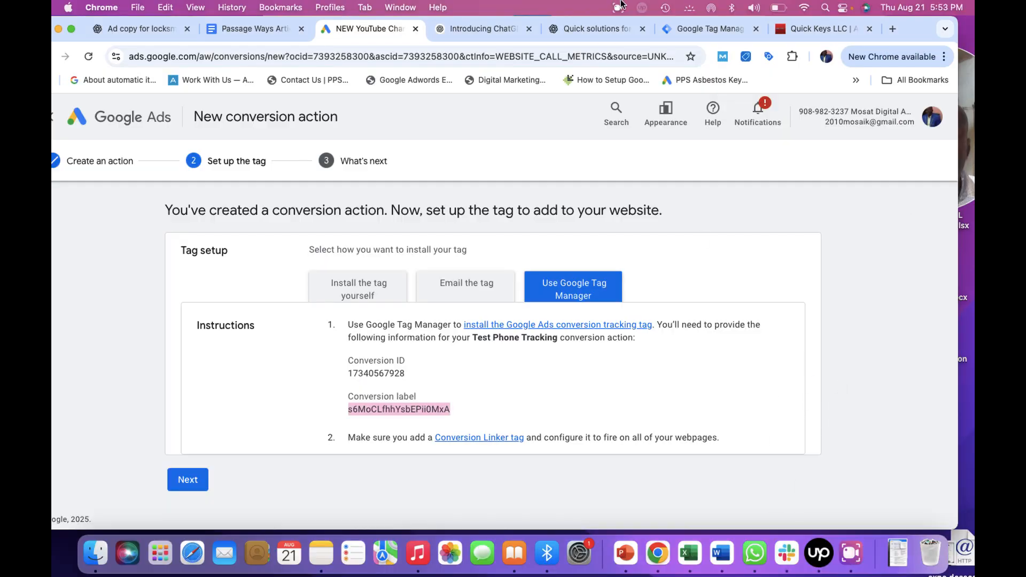
# Return to the Tag Manager tag and paste the copied value into the Conversion Label field.
pyautogui.click(684, 28)
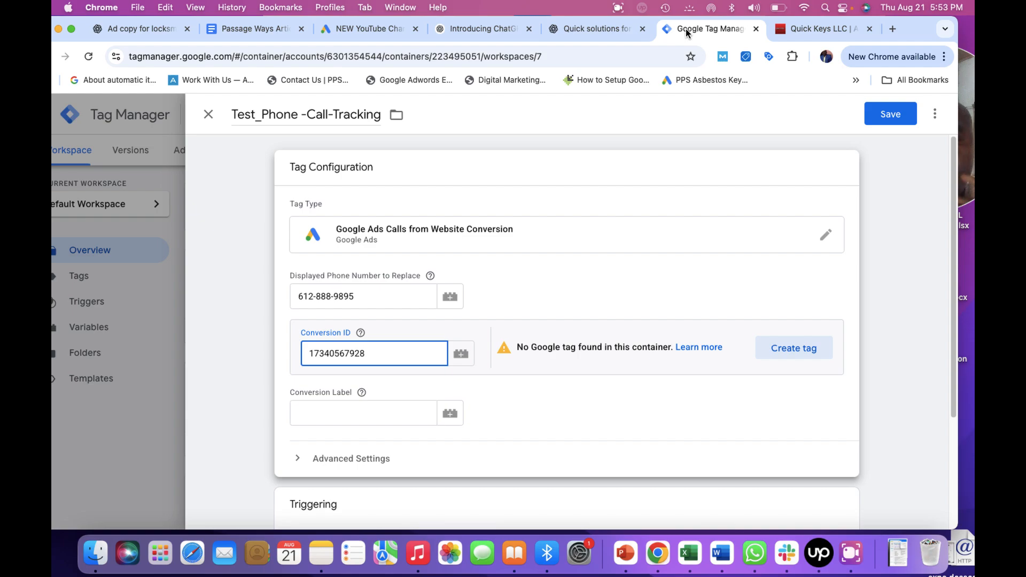
pyautogui.click(322, 426)
pyautogui.click(321, 409)
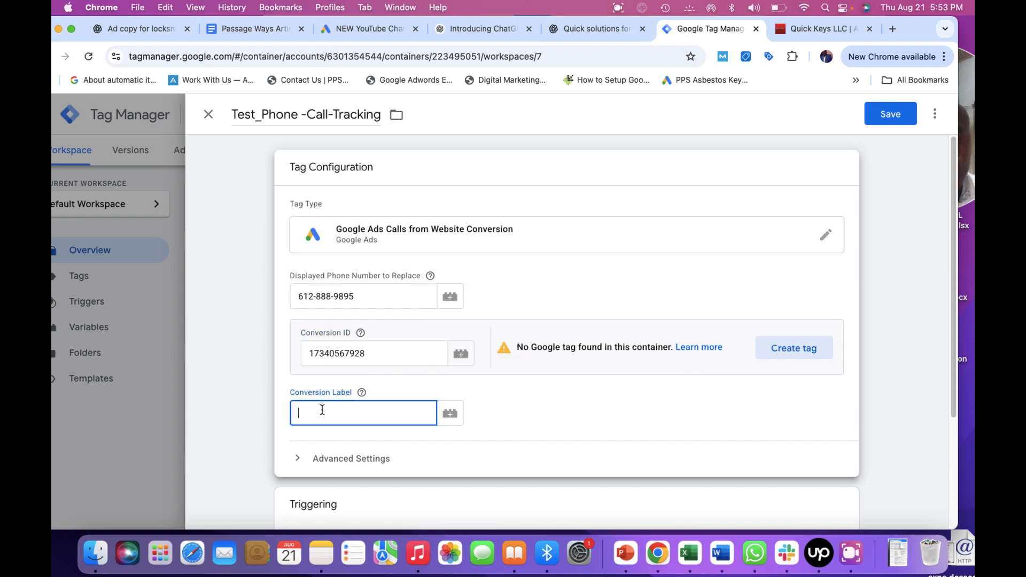
pyautogui.write('s6McCLfhhYsbEPii0MxA')
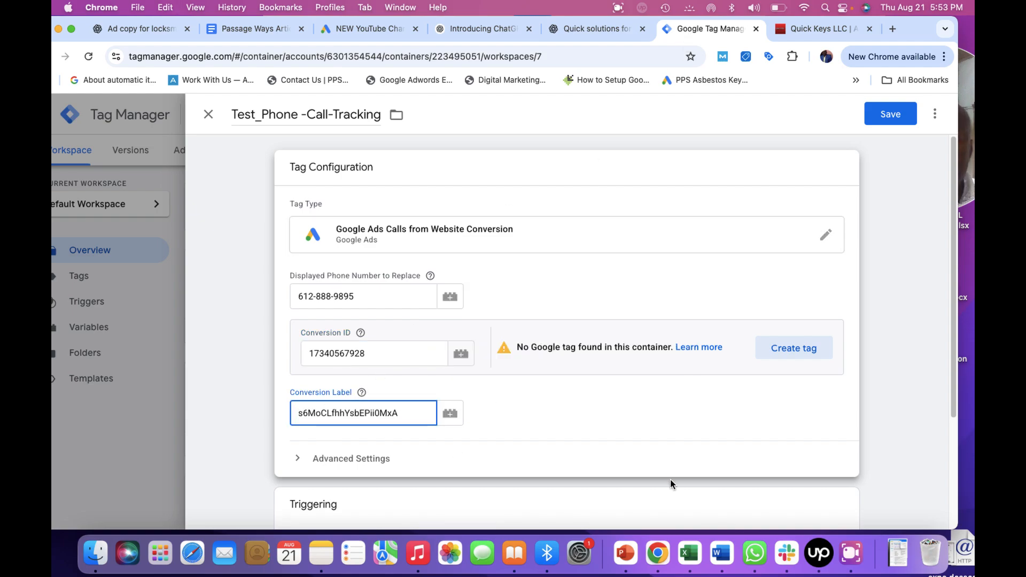
pyautogui.click(845, 559)
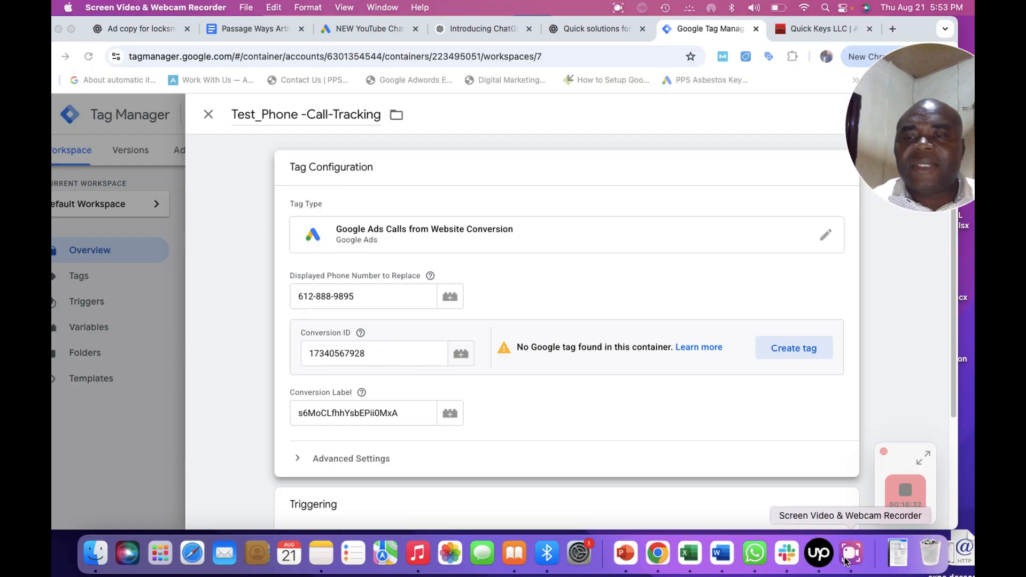
# Set the tag's firing trigger to All Pages.
pyautogui.click(906, 355)
pyautogui.moveTo(953, 352); pyautogui.dragTo(953, 473)
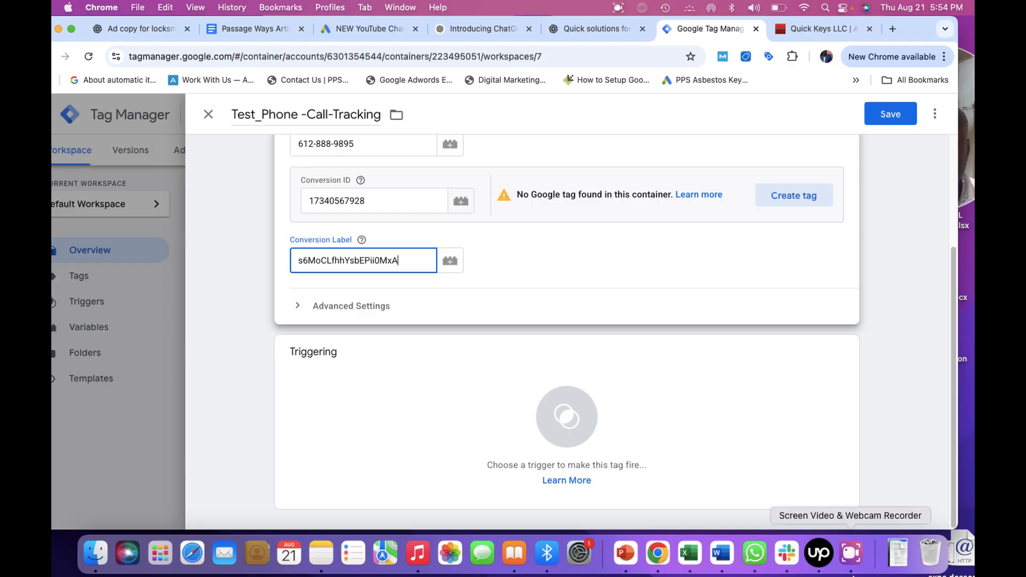
pyautogui.click(850, 553)
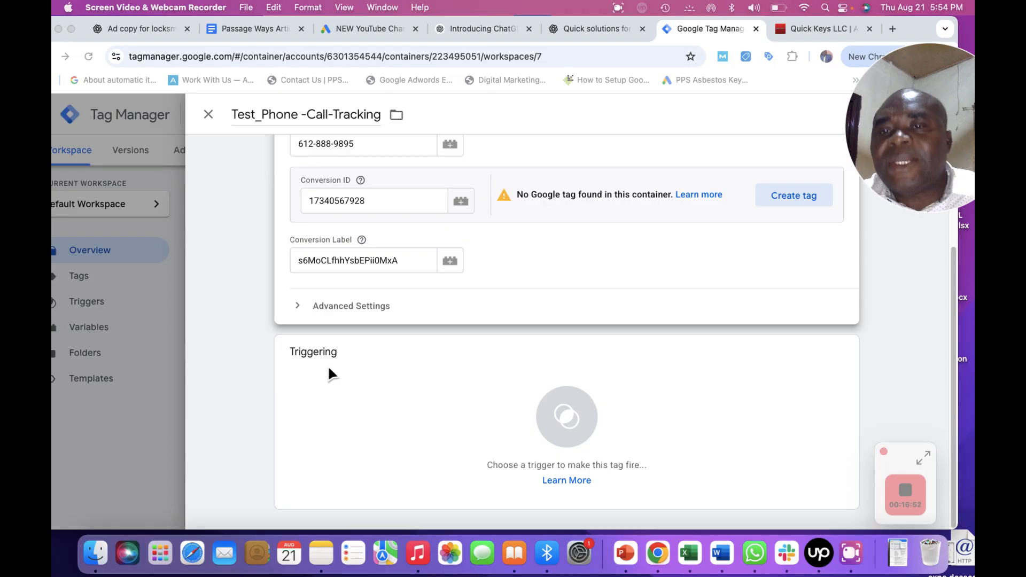
pyautogui.click(789, 28)
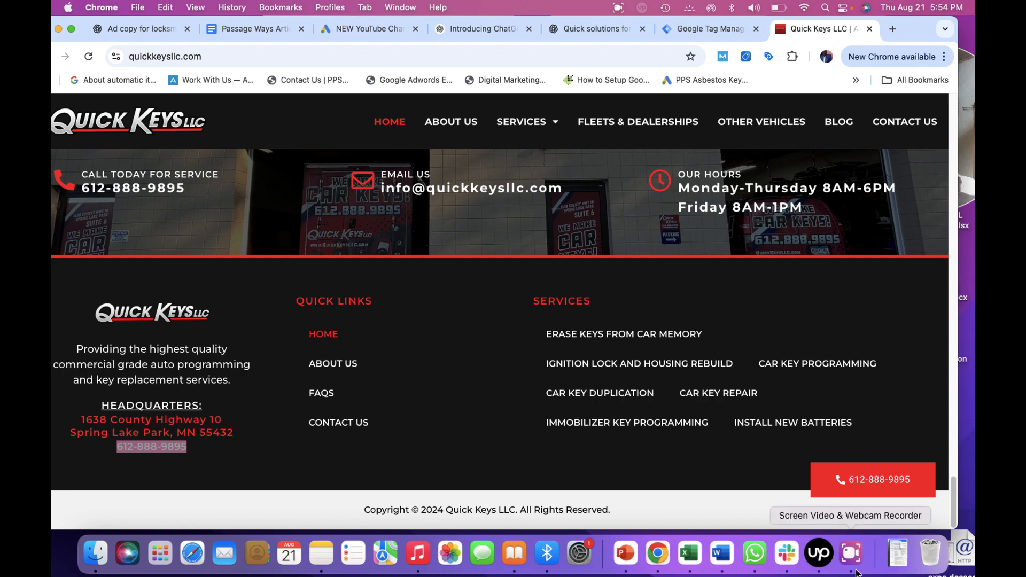
pyautogui.click(850, 553)
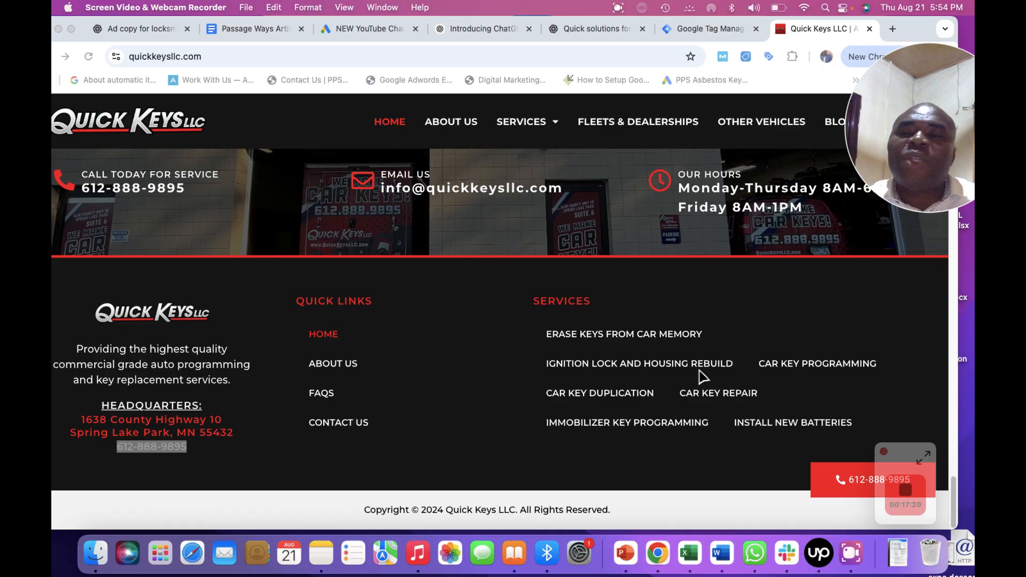
pyautogui.click(670, 28)
pyautogui.click(668, 29)
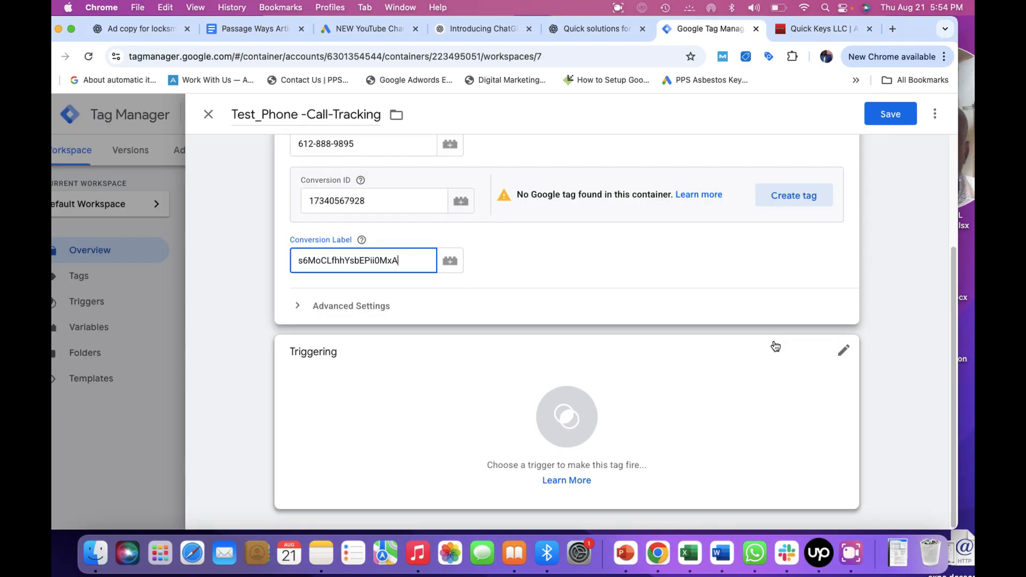
pyautogui.click(843, 352)
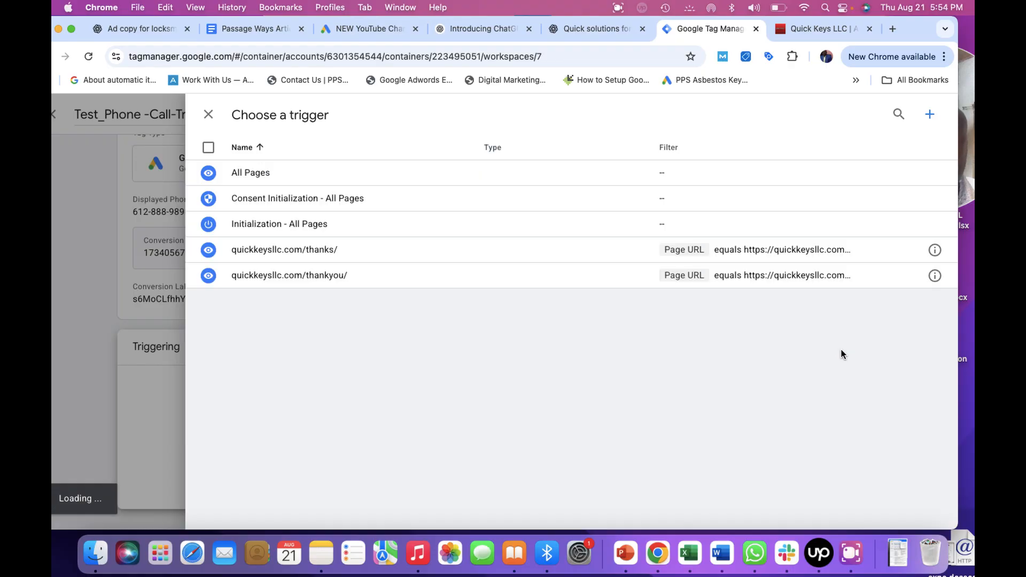
pyautogui.click(275, 175)
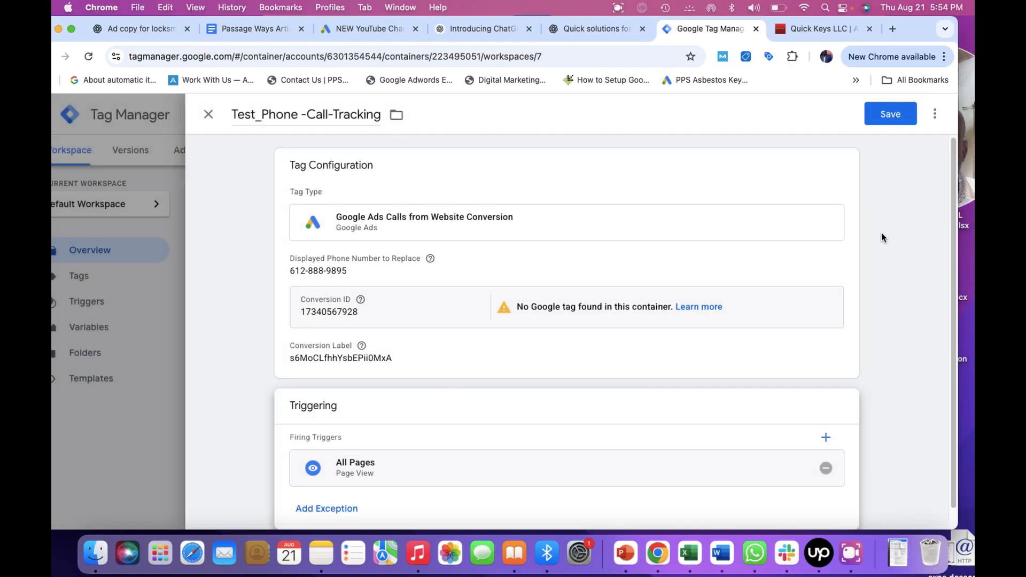
# Save the Test_Phone -Call-Tracking tag.
pyautogui.click(850, 558)
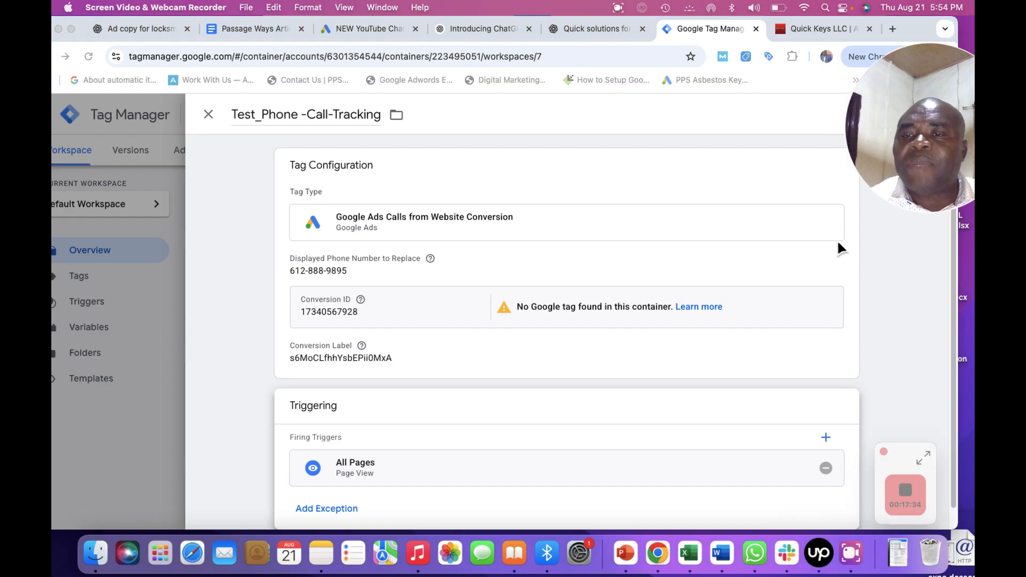
pyautogui.click(884, 296)
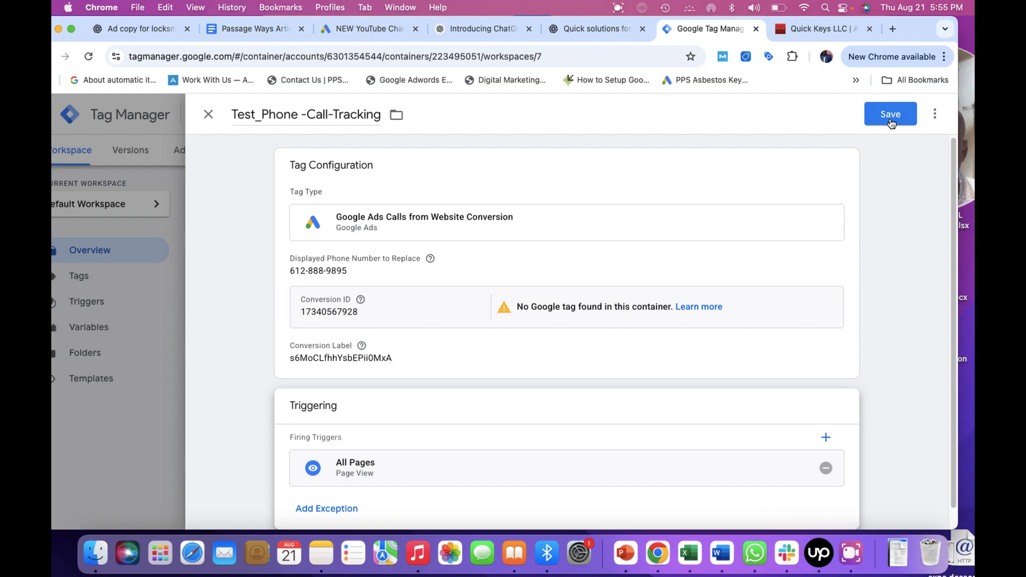
pyautogui.click(890, 114)
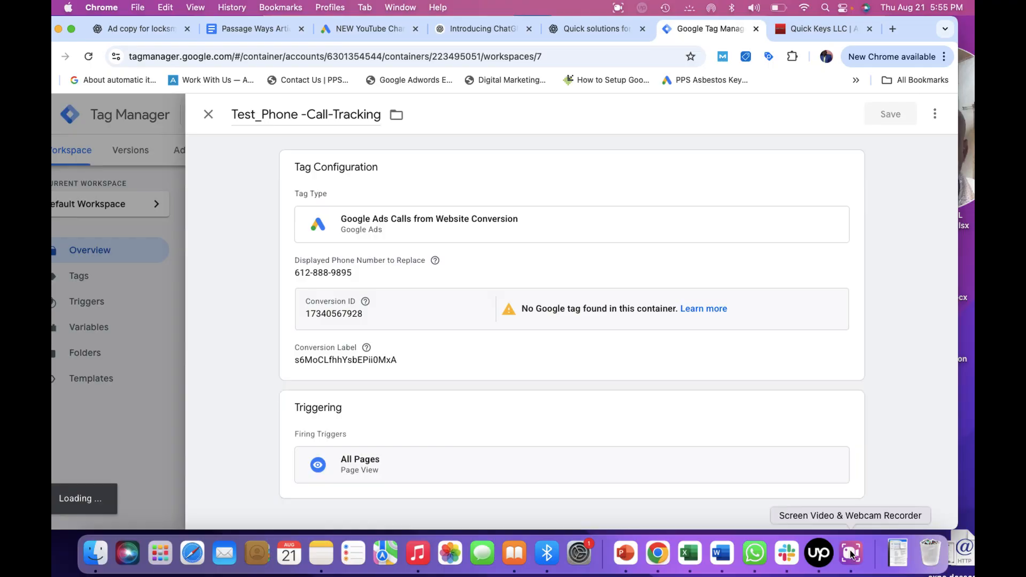
pyautogui.click(851, 556)
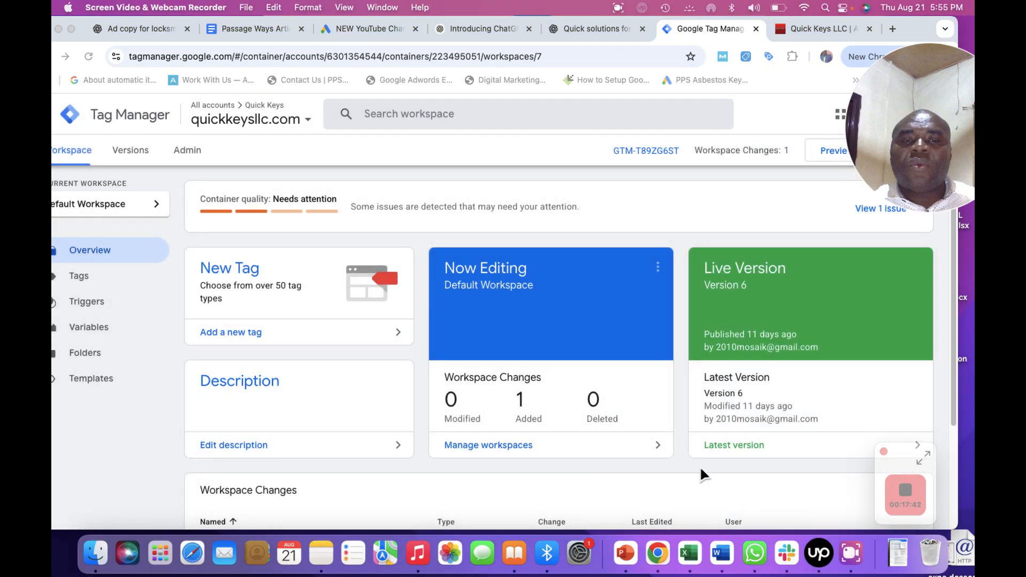
# Submit the workspace changes and publish a new container version without naming it.
pyautogui.click(711, 219)
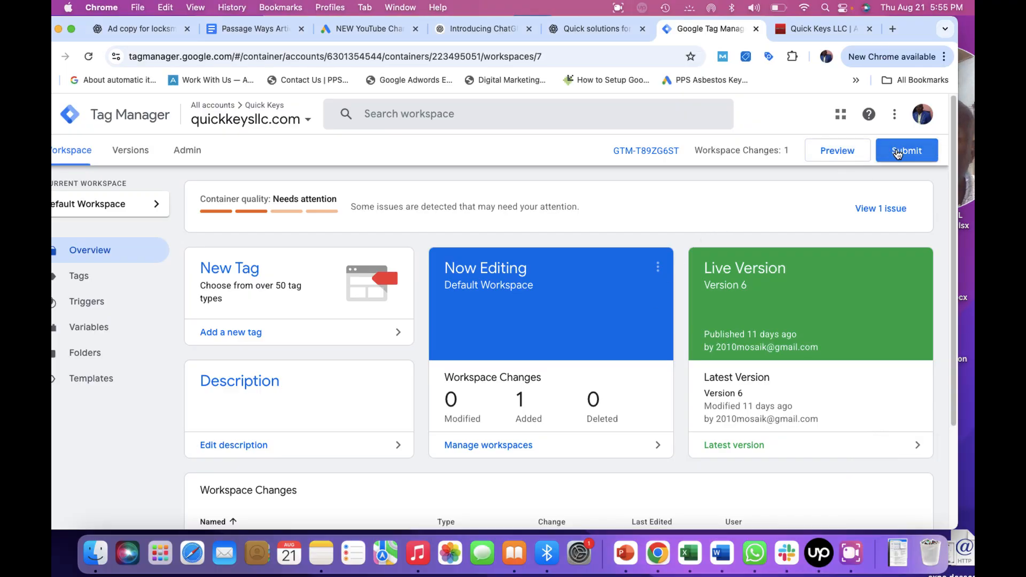
pyautogui.click(849, 552)
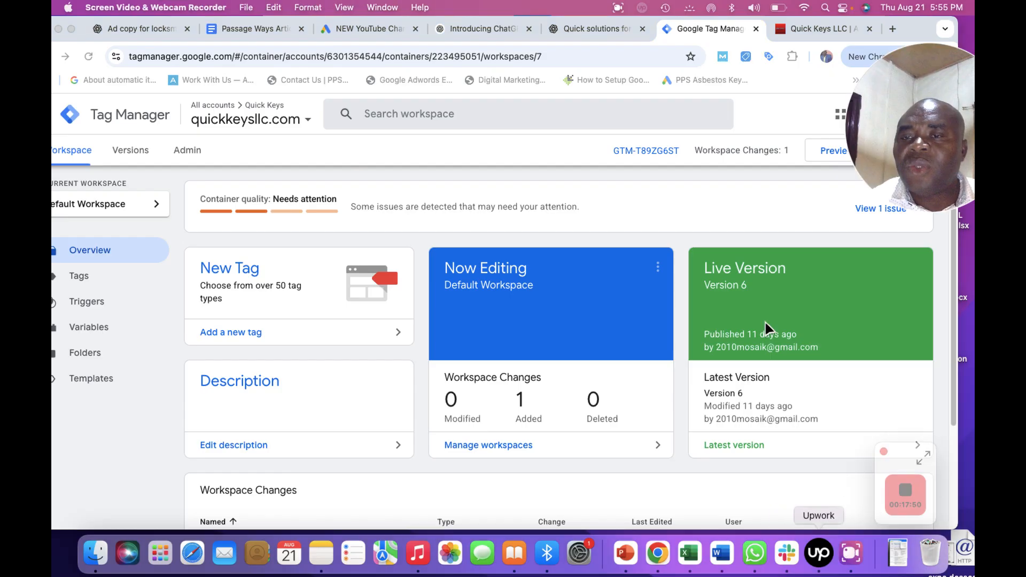
pyautogui.click(849, 165)
pyautogui.click(895, 154)
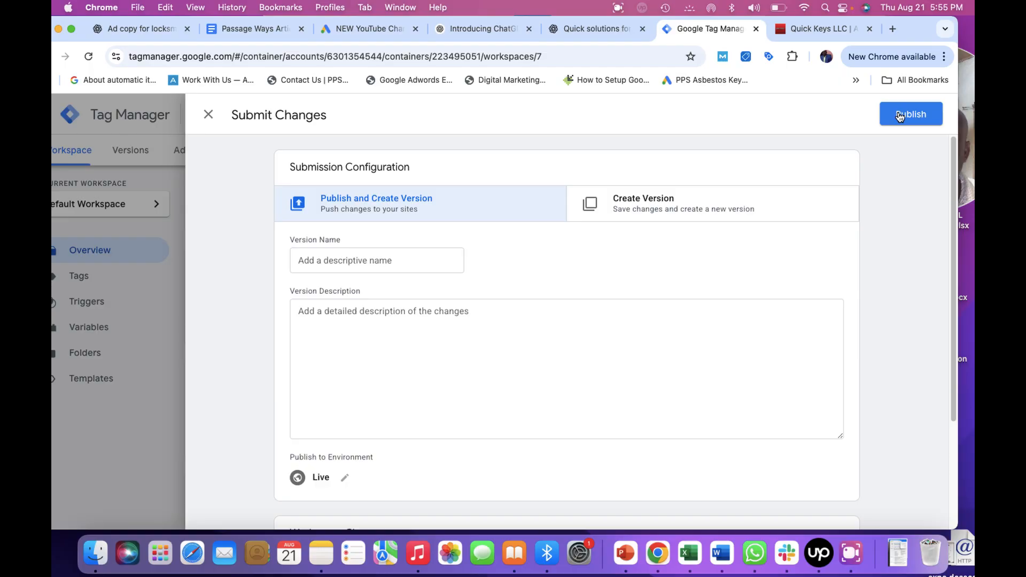
pyautogui.click(901, 116)
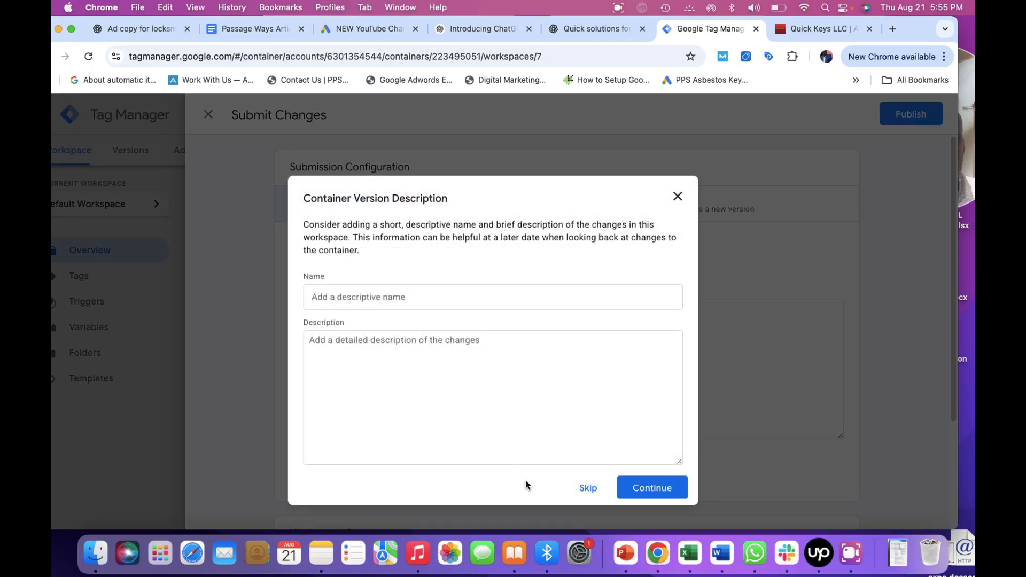
pyautogui.click(648, 487)
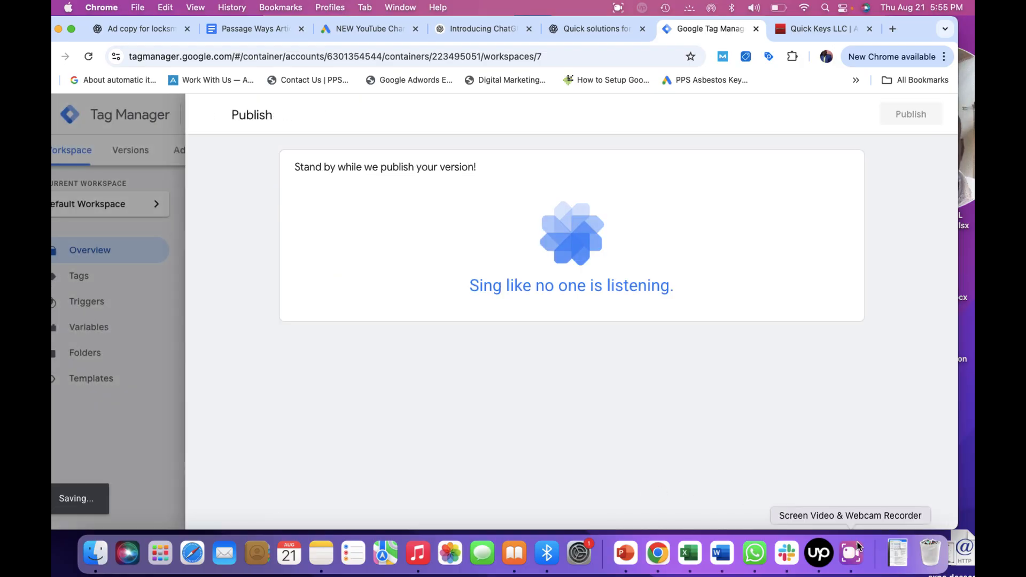
pyautogui.click(858, 564)
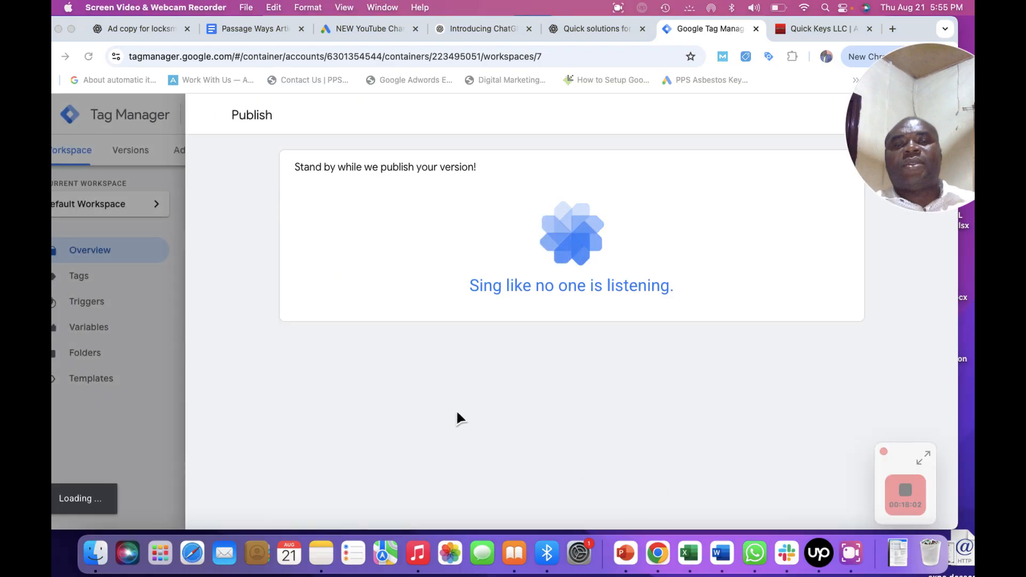